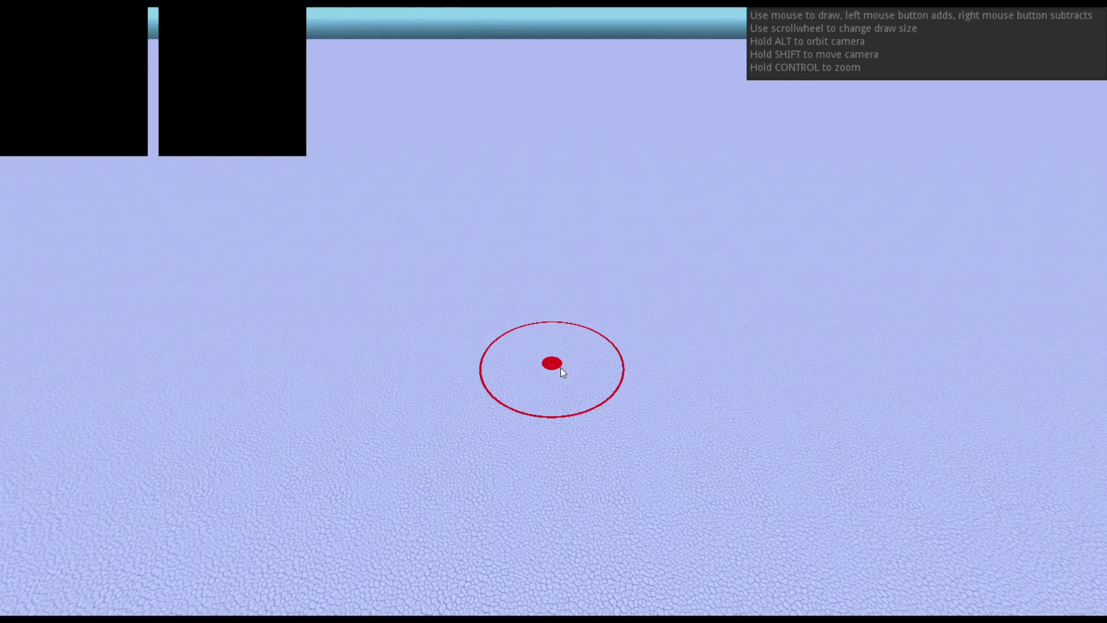
pyautogui.moveTo(561, 368)
pyautogui.keyDown('alt'); pyautogui.mouseDown()
pyautogui.moveTo(552, 355)
pyautogui.moveTo(514, 352)
pyautogui.moveTo(546, 356)
pyautogui.mouseUp(); pyautogui.keyUp('alt')
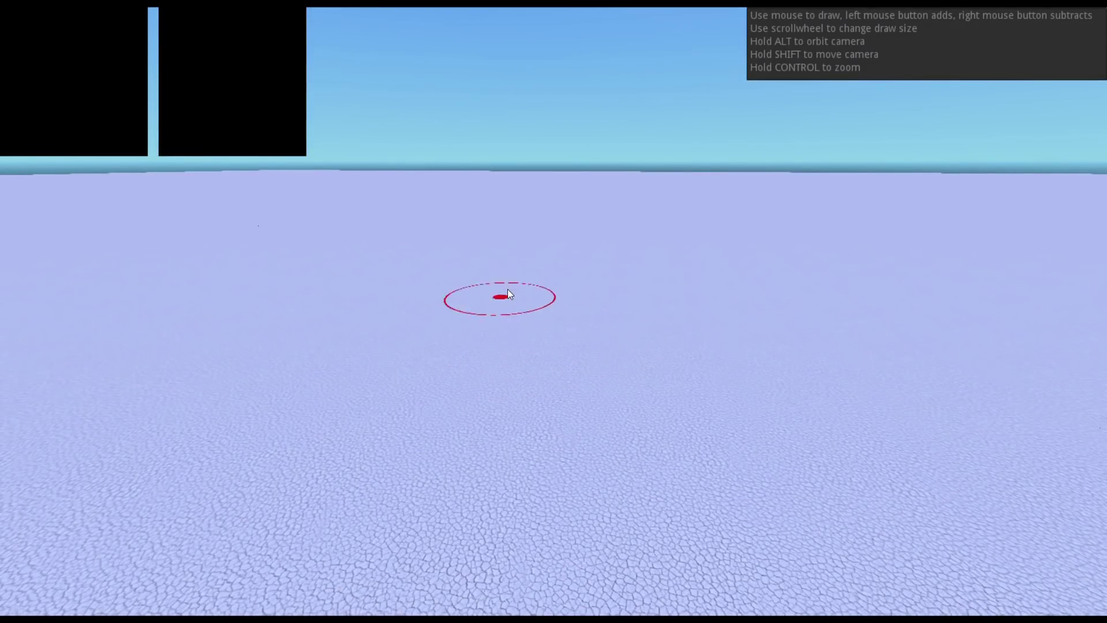
pyautogui.moveTo(455, 306)
pyautogui.keyDown('alt'); pyautogui.mouseDown()
pyautogui.moveTo(378, 304)
pyautogui.moveTo(476, 324)
pyautogui.moveTo(649, 290)
pyautogui.moveTo(626, 309)
pyautogui.moveTo(546, 314)
pyautogui.moveTo(504, 295)
pyautogui.moveTo(419, 292)
pyautogui.moveTo(472, 310)
pyautogui.moveTo(698, 306)
pyautogui.moveTo(534, 310)
pyautogui.moveTo(481, 298)
pyautogui.moveTo(520, 311)
pyautogui.moveTo(506, 309)
pyautogui.mouseUp(); pyautogui.keyUp('alt')
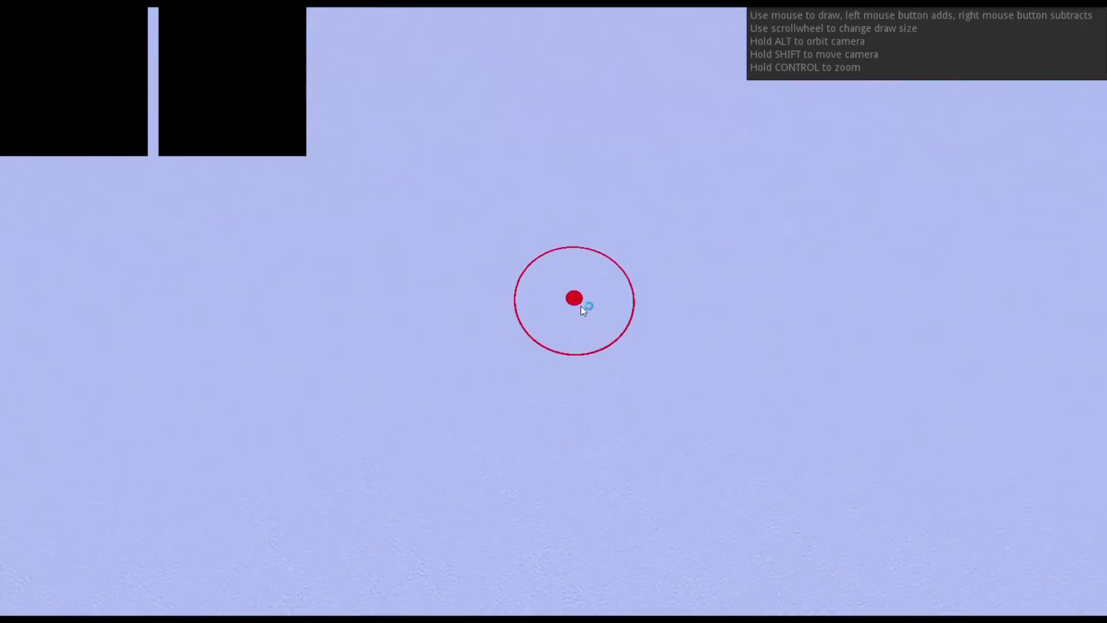
pyautogui.press('alt')
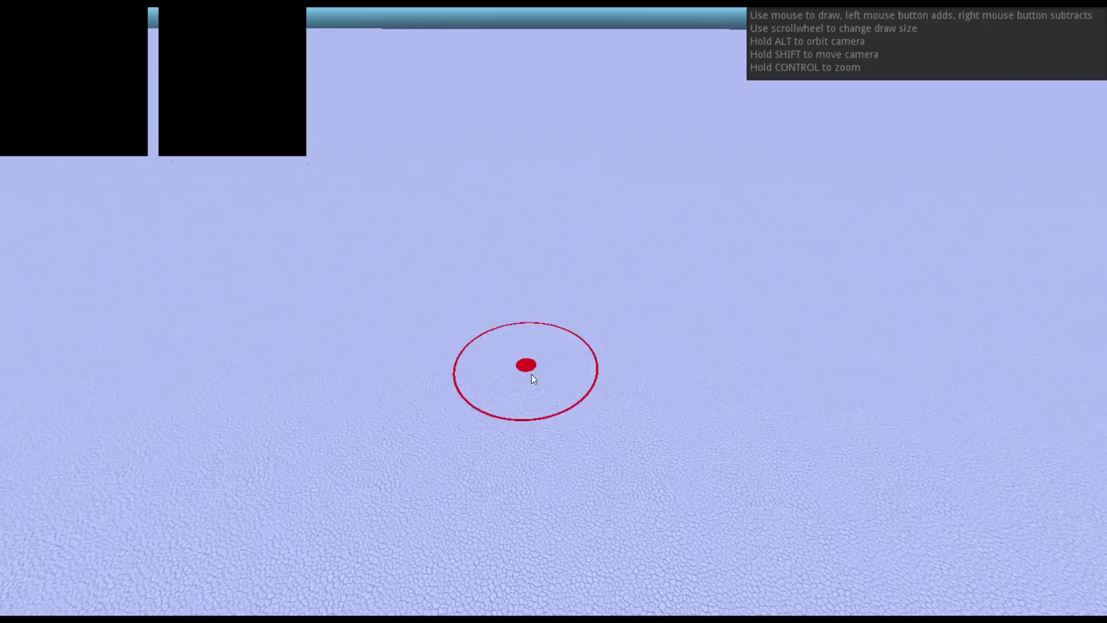
pyautogui.moveTo(566, 382)
pyautogui.keyDown('alt'); pyautogui.mouseDown()
pyautogui.moveTo(563, 369)
pyautogui.moveTo(519, 378)
pyautogui.moveTo(581, 271)
pyautogui.moveTo(589, 42)
pyautogui.moveTo(604, 137)
pyautogui.moveTo(587, 513)
pyautogui.mouseUp(); pyautogui.keyUp('alt')
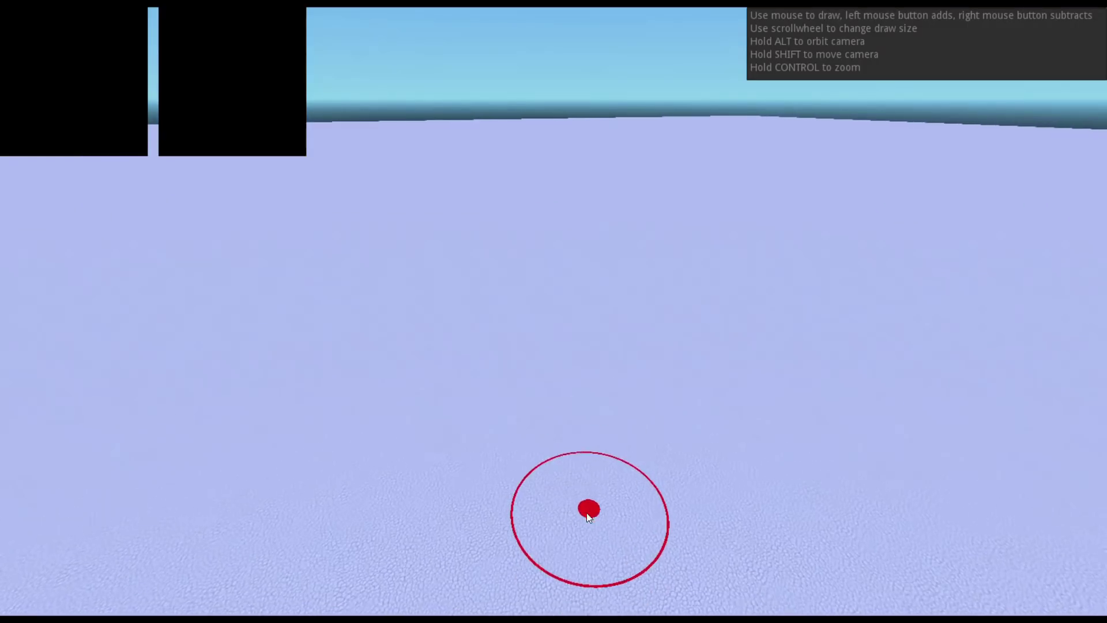
pyautogui.keyDown('ctrl'); pyautogui.moveTo(597, 253); pyautogui.dragTo(581, 542); pyautogui.keyUp('ctrl')
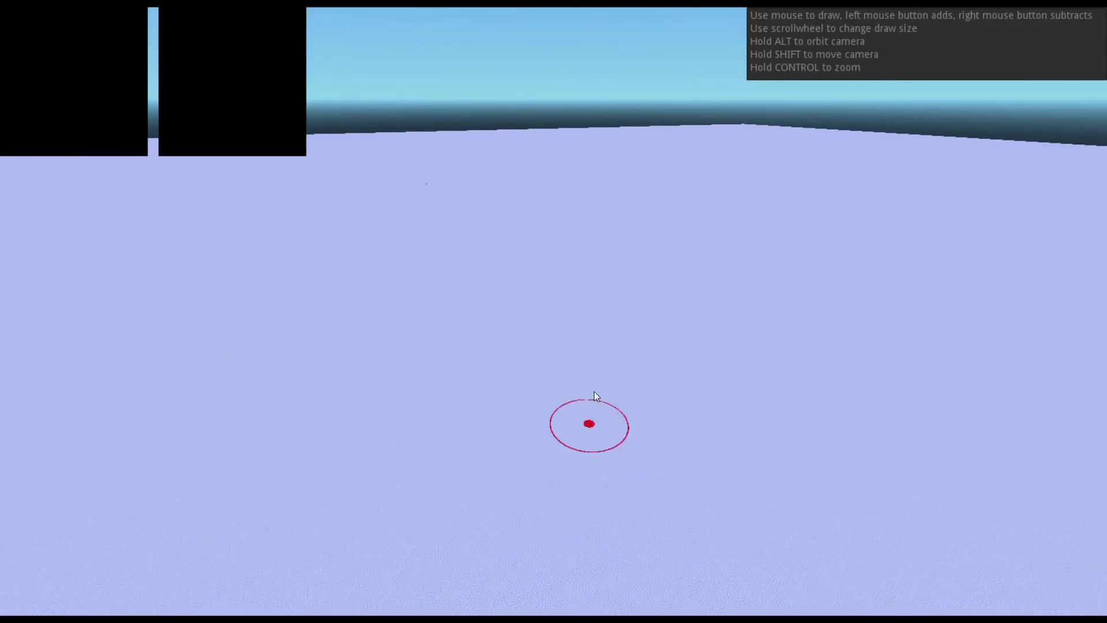
pyautogui.moveTo(593, 277)
pyautogui.keyDown('ctrl'); pyautogui.mouseDown()
pyautogui.moveTo(577, 431)
pyautogui.moveTo(583, 91)
pyautogui.mouseUp(); pyautogui.keyUp('ctrl')
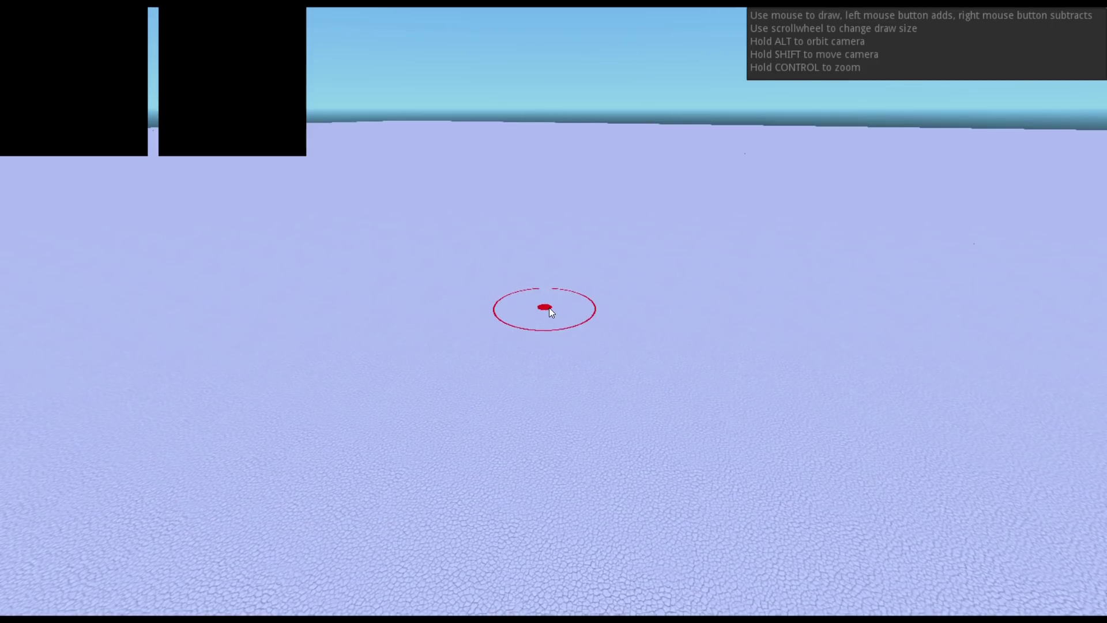
# Adjust the draw size and raise the first cluster of hills and curved ridges on the flat terrain
pyautogui.scroll(-2, 550, 315)
pyautogui.scroll(10, 549, 321)
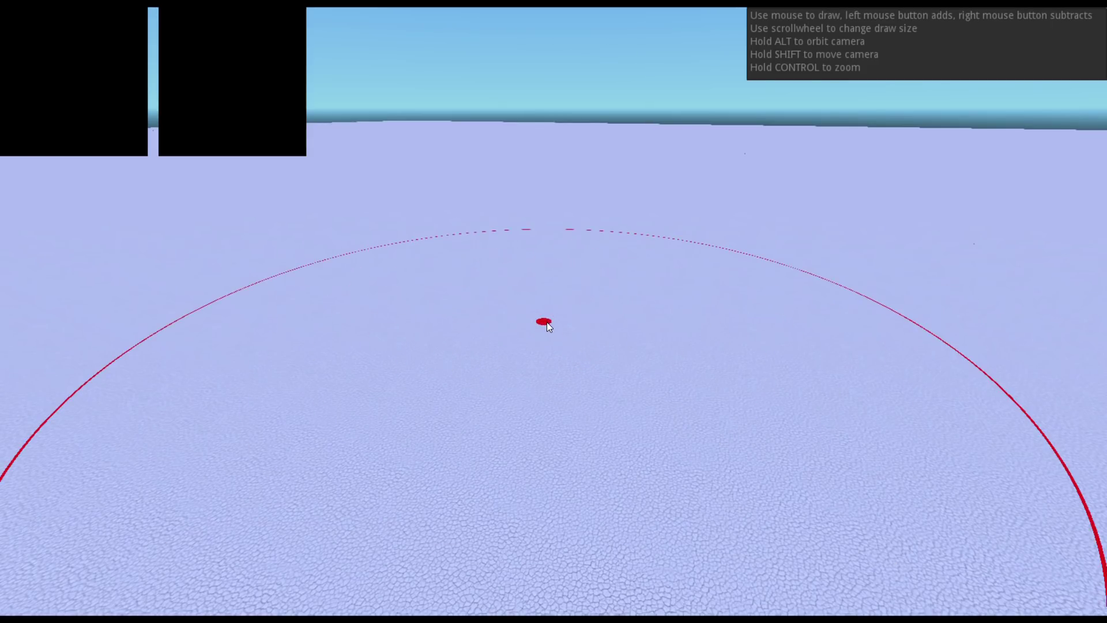
pyautogui.scroll(-5, 545, 326)
pyautogui.scroll(5, 542, 330)
pyautogui.scroll(-2, 541, 326)
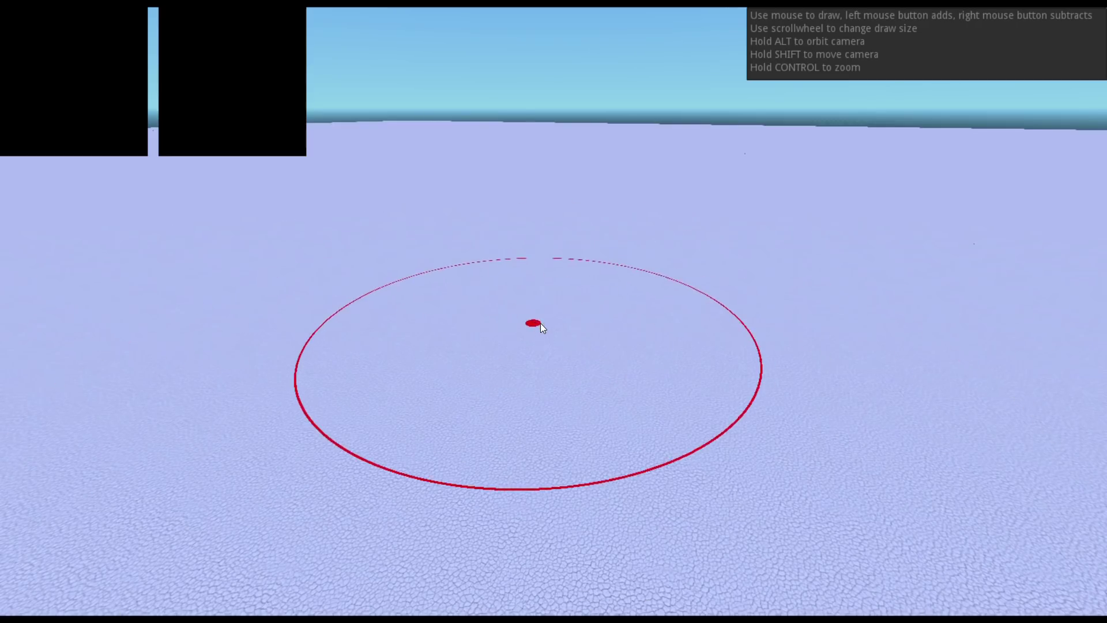
pyautogui.scroll(-2, 540, 317)
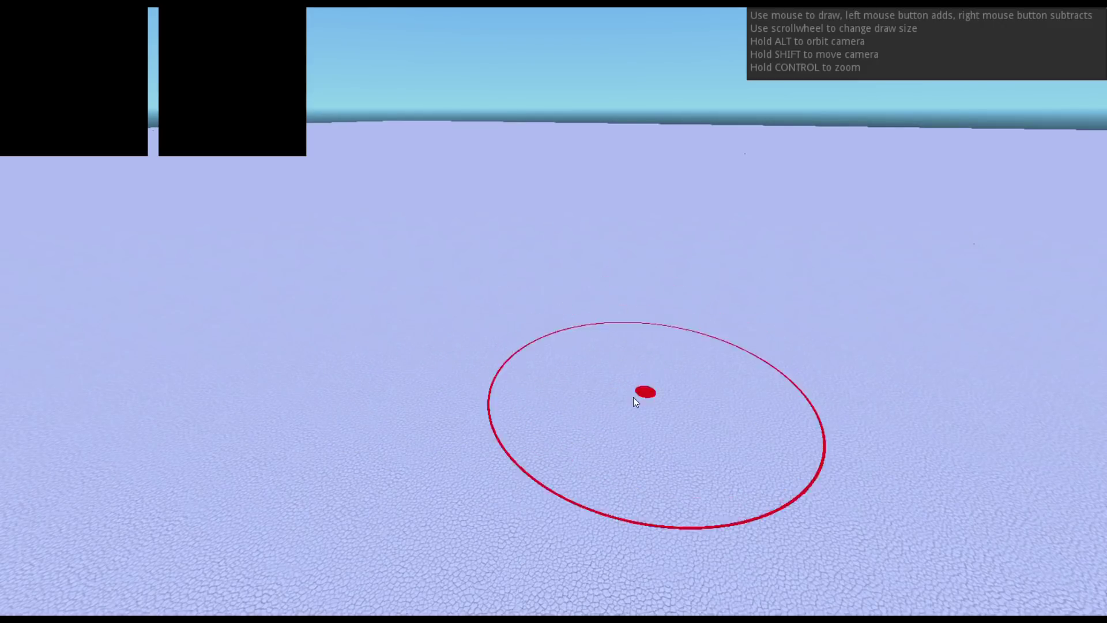
pyautogui.moveTo(621, 241)
pyautogui.mouseDown()
pyautogui.moveTo(520, 248)
pyautogui.moveTo(391, 349)
pyautogui.moveTo(639, 502)
pyautogui.moveTo(1005, 444)
pyautogui.moveTo(893, 288)
pyautogui.moveTo(238, 204)
pyautogui.moveTo(370, 128)
pyautogui.moveTo(563, 191)
pyautogui.moveTo(795, 236)
pyautogui.moveTo(711, 298)
pyautogui.moveTo(558, 312)
pyautogui.moveTo(615, 255)
pyautogui.moveTo(484, 203)
pyautogui.moveTo(311, 286)
pyautogui.moveTo(284, 245)
pyautogui.moveTo(693, 238)
pyautogui.moveTo(427, 247)
pyautogui.mouseUp()
pyautogui.scroll(-4, 606, 296)
pyautogui.scroll(10, 605, 296)
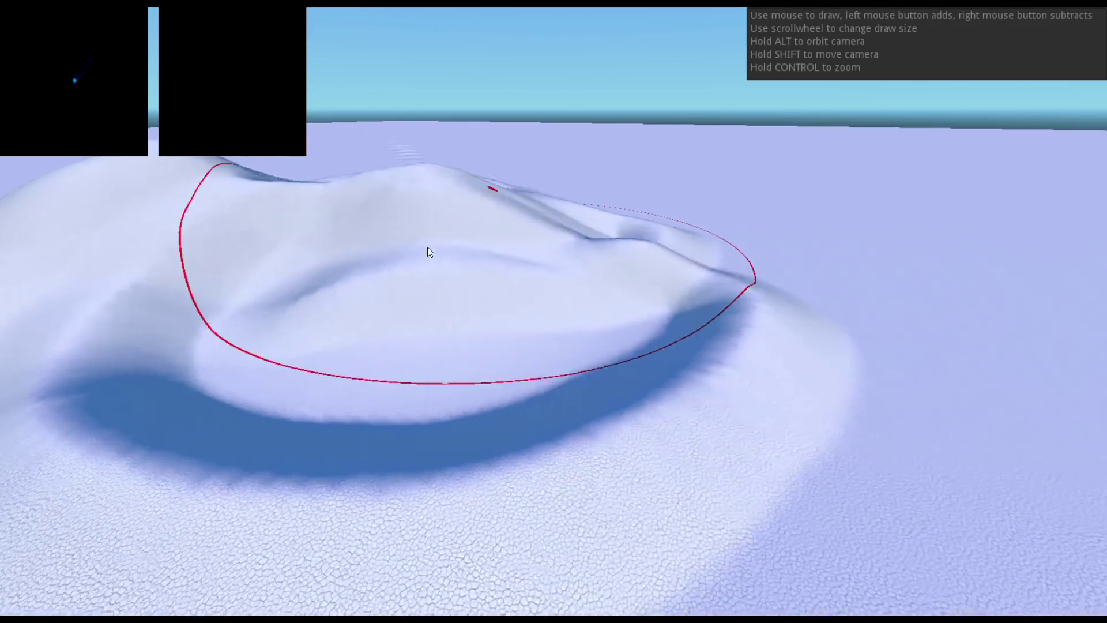
pyautogui.moveTo(621, 287)
pyautogui.mouseDown()
pyautogui.moveTo(847, 234)
pyautogui.moveTo(649, 210)
pyautogui.moveTo(629, 275)
pyautogui.moveTo(437, 255)
pyautogui.mouseUp()
# Raise broad rounded mounds in front of the first hills and extend them sideways along the near slope
pyautogui.moveTo(710, 262)
pyautogui.keyDown('alt'); pyautogui.mouseDown()
pyautogui.moveTo(559, 258)
pyautogui.moveTo(589, 258)
pyautogui.moveTo(611, 168)
pyautogui.moveTo(625, 155)
pyautogui.mouseUp(); pyautogui.keyUp('alt')
pyautogui.keyDown('shift'); pyautogui.moveTo(560, 304); pyautogui.dragTo(593, 185); pyautogui.keyUp('shift')
pyautogui.moveTo(522, 291)
pyautogui.mouseDown()
pyautogui.moveTo(507, 261)
pyautogui.moveTo(697, 365)
pyautogui.moveTo(883, 289)
pyautogui.moveTo(702, 300)
pyautogui.moveTo(693, 316)
pyautogui.moveTo(703, 154)
pyautogui.moveTo(652, 472)
pyautogui.mouseUp()
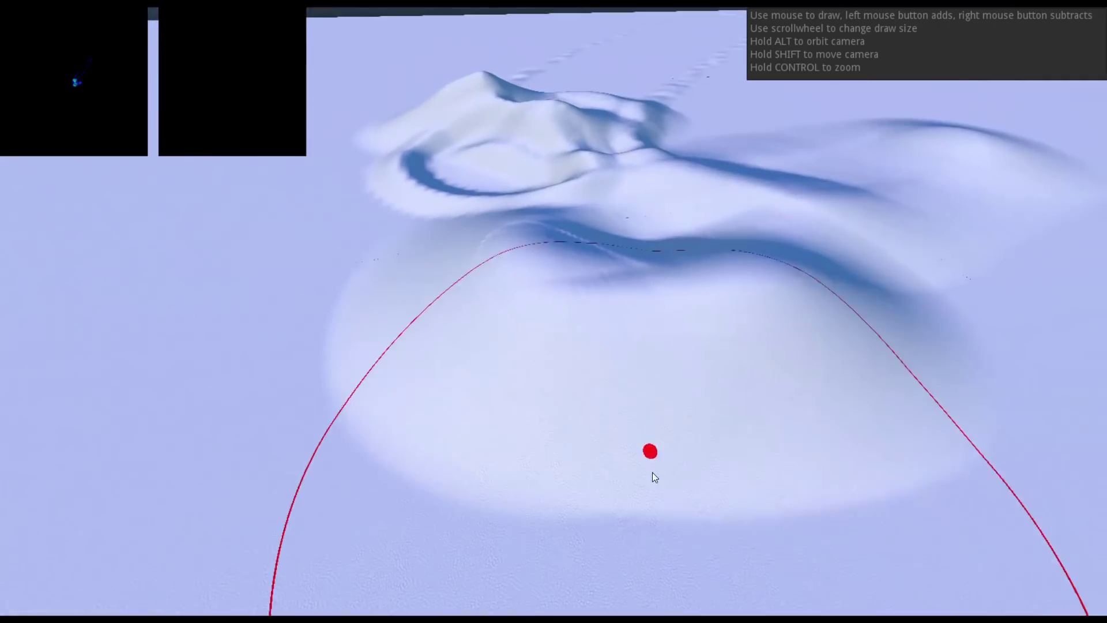
pyautogui.moveTo(655, 270)
pyautogui.keyDown('ctrl'); pyautogui.mouseDown()
pyautogui.moveTo(639, 425)
pyautogui.moveTo(365, 350)
pyautogui.moveTo(272, 216)
pyautogui.mouseUp(); pyautogui.keyUp('ctrl')
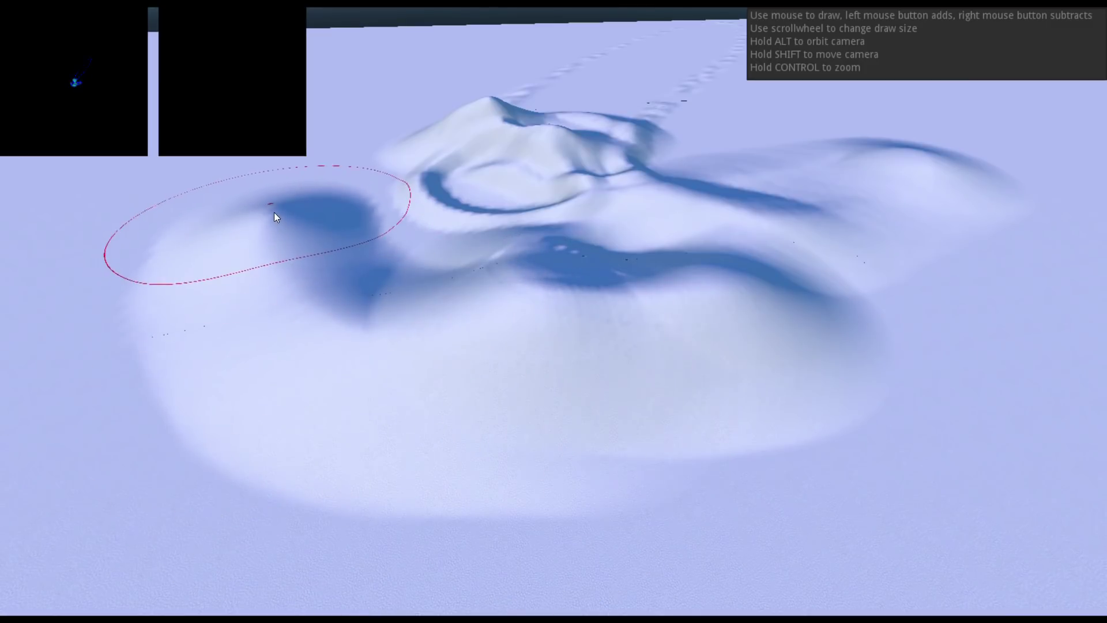
pyautogui.moveTo(442, 258)
pyautogui.mouseDown()
pyautogui.moveTo(393, 164)
pyautogui.moveTo(655, 130)
pyautogui.moveTo(967, 148)
pyautogui.mouseUp()
# Extend the hills with long winding ridges across the flat ground in the foreground
pyautogui.keyDown('shift'); pyautogui.moveTo(702, 164); pyautogui.dragTo(185, 164); pyautogui.keyUp('shift')
pyautogui.moveTo(462, 254)
pyautogui.mouseDown()
pyautogui.moveTo(821, 372)
pyautogui.moveTo(898, 409)
pyautogui.moveTo(897, 215)
pyautogui.moveTo(629, 151)
pyautogui.mouseUp()
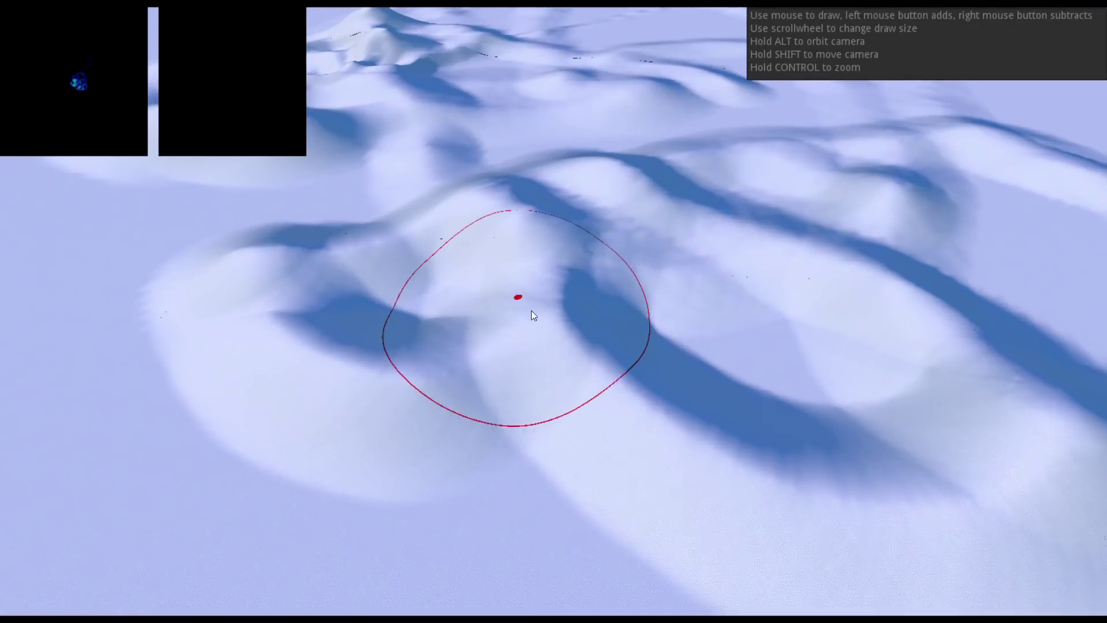
pyautogui.keyDown('shift'); pyautogui.moveTo(531, 310); pyautogui.dragTo(888, 145); pyautogui.keyUp('shift')
pyautogui.moveTo(511, 251)
pyautogui.keyDown('shift'); pyautogui.mouseDown()
pyautogui.moveTo(685, 235)
pyautogui.moveTo(424, 176)
pyautogui.moveTo(154, 217)
pyautogui.moveTo(264, 316)
pyautogui.moveTo(210, 376)
pyautogui.moveTo(550, 398)
pyautogui.mouseUp(); pyautogui.keyUp('shift')
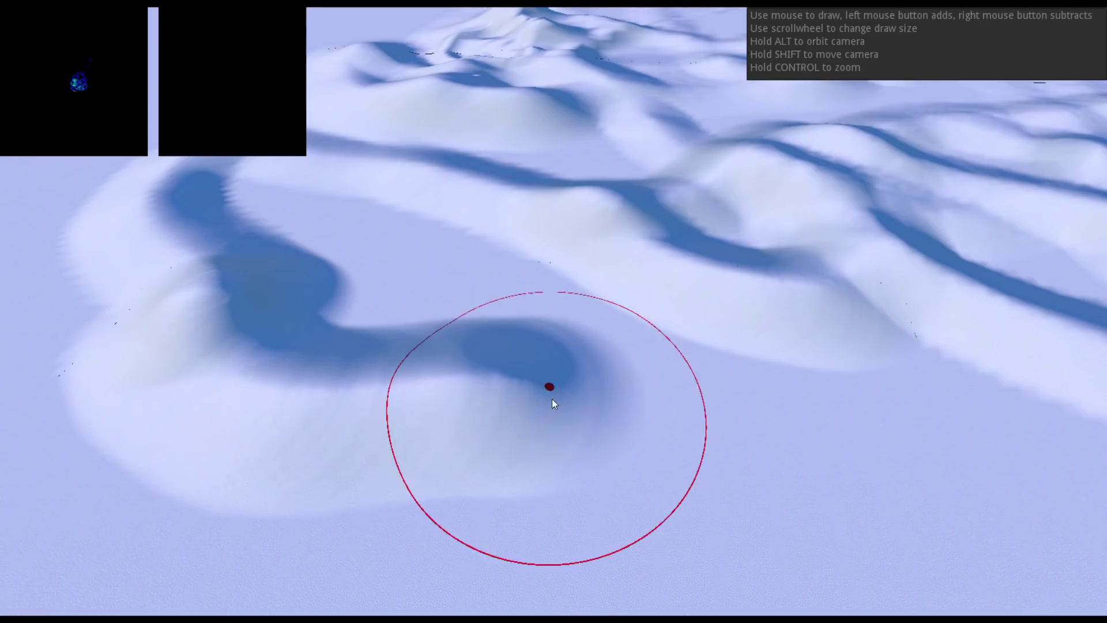
pyautogui.keyDown('shift'); pyautogui.moveTo(574, 105); pyautogui.dragTo(454, 242); pyautogui.keyUp('shift')
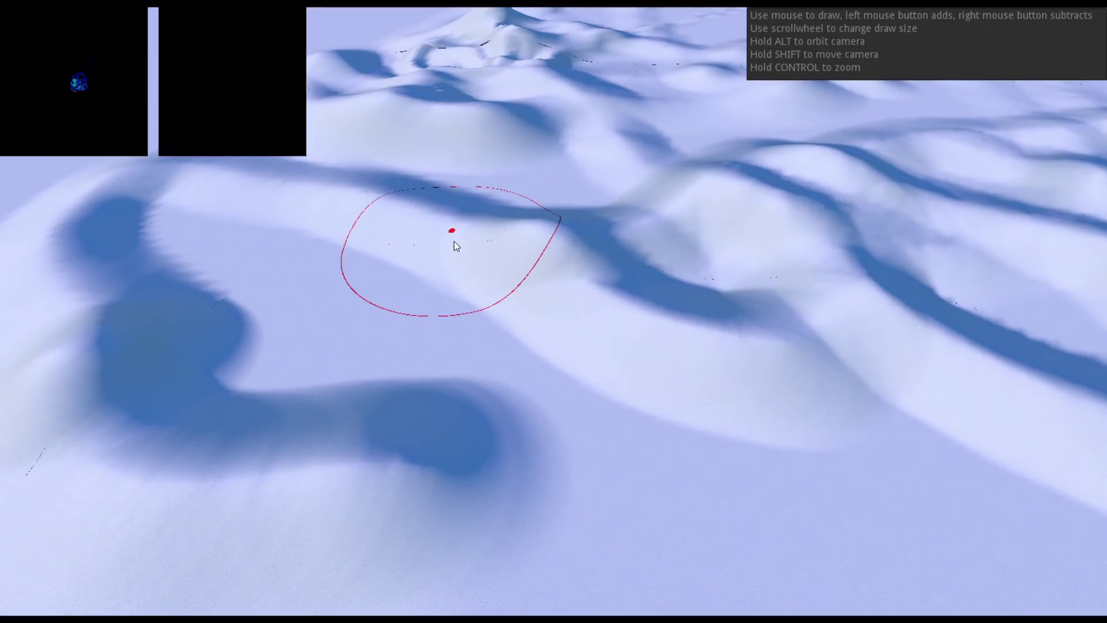
# Enlarge the draw size and build up a wide mound at the near foot of the ridges
pyautogui.keyDown('alt'); pyautogui.moveTo(563, 160); pyautogui.dragTo(578, 199); pyautogui.keyUp('alt')
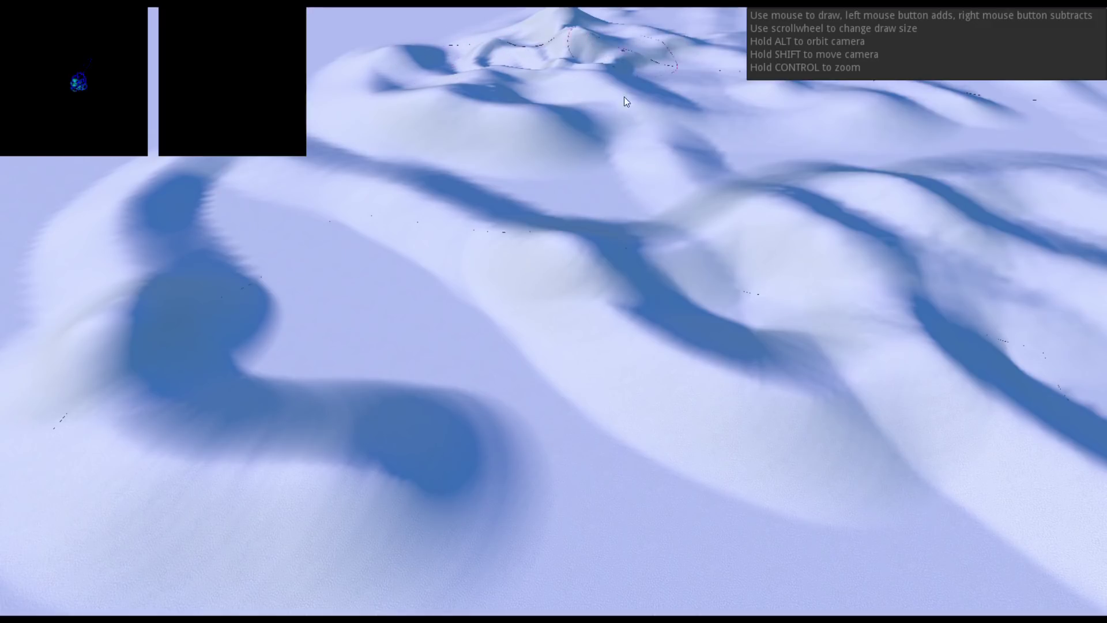
pyautogui.moveTo(604, 223)
pyautogui.keyDown('alt'); pyautogui.mouseDown()
pyautogui.moveTo(573, 227)
pyautogui.moveTo(651, 166)
pyautogui.moveTo(554, 260)
pyautogui.moveTo(457, 122)
pyautogui.moveTo(499, 114)
pyautogui.moveTo(455, 251)
pyautogui.moveTo(196, 230)
pyautogui.moveTo(307, 238)
pyautogui.moveTo(420, 292)
pyautogui.mouseUp(); pyautogui.keyUp('alt')
pyautogui.scroll(4, 549, 277)
pyautogui.moveTo(420, 292)
pyautogui.keyDown('shift'); pyautogui.mouseDown()
pyautogui.moveTo(398, 199)
pyautogui.moveTo(448, 209)
pyautogui.moveTo(681, 319)
pyautogui.moveTo(970, 301)
pyautogui.moveTo(877, 252)
pyautogui.moveTo(707, 274)
pyautogui.moveTo(727, 263)
pyautogui.moveTo(705, 211)
pyautogui.mouseUp(); pyautogui.keyUp('shift')
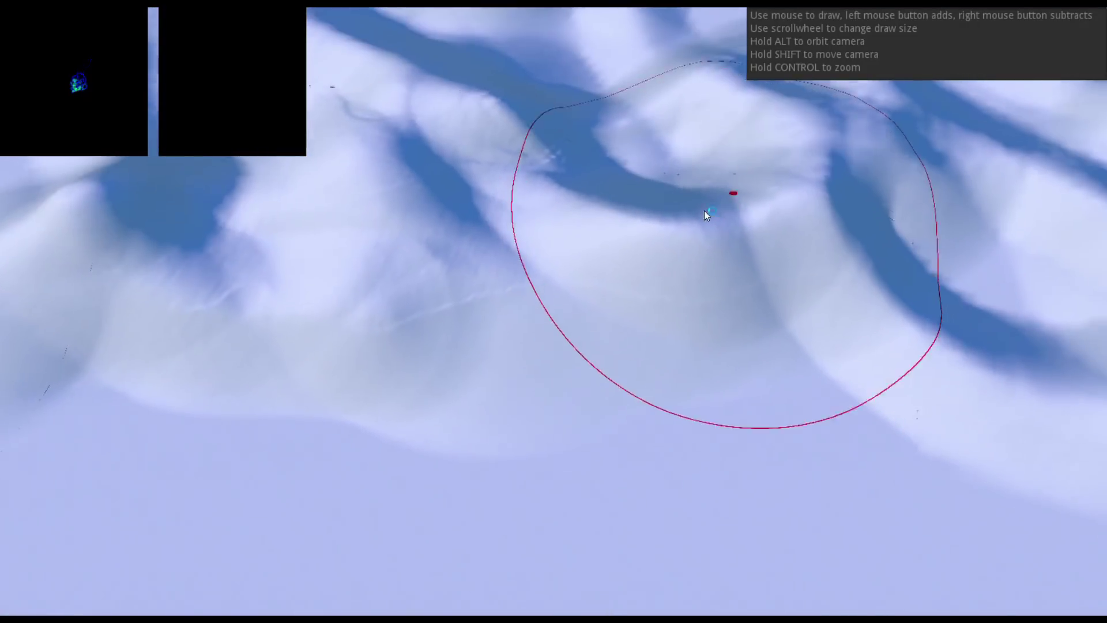
pyautogui.press('alt')
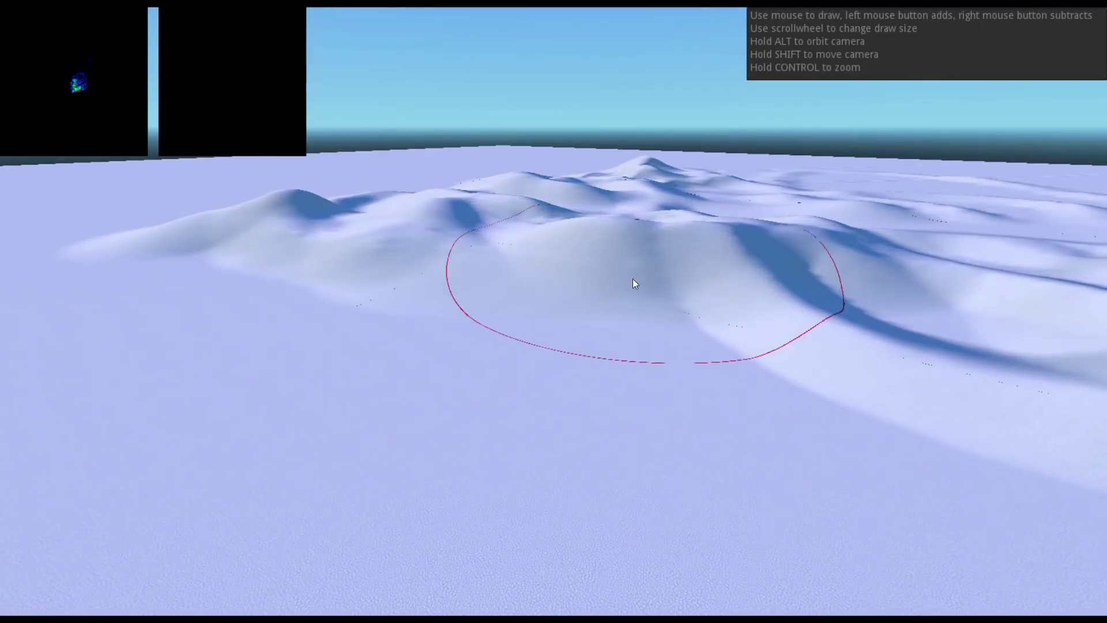
pyautogui.press('ctrl')
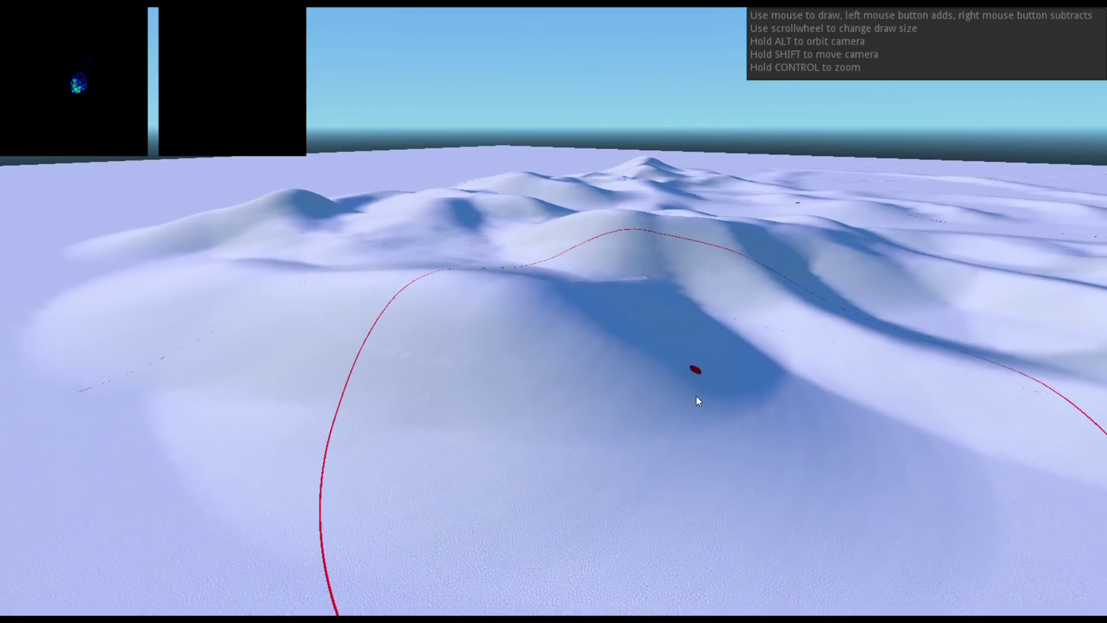
pyautogui.press('ctrl')
pyautogui.press('alt')
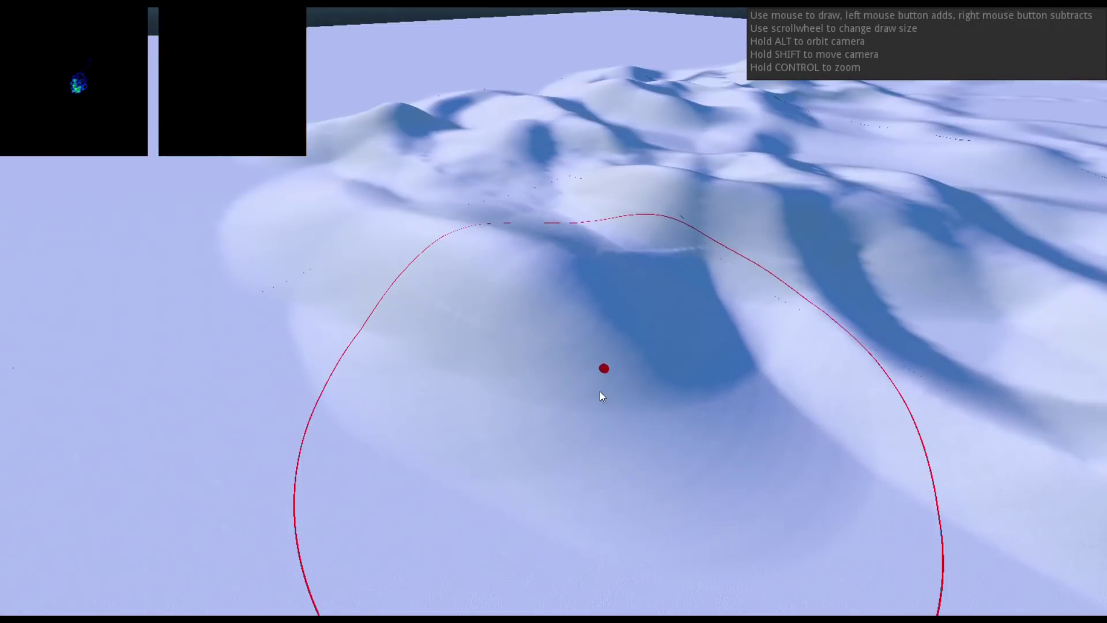
pyautogui.press('ctrl')
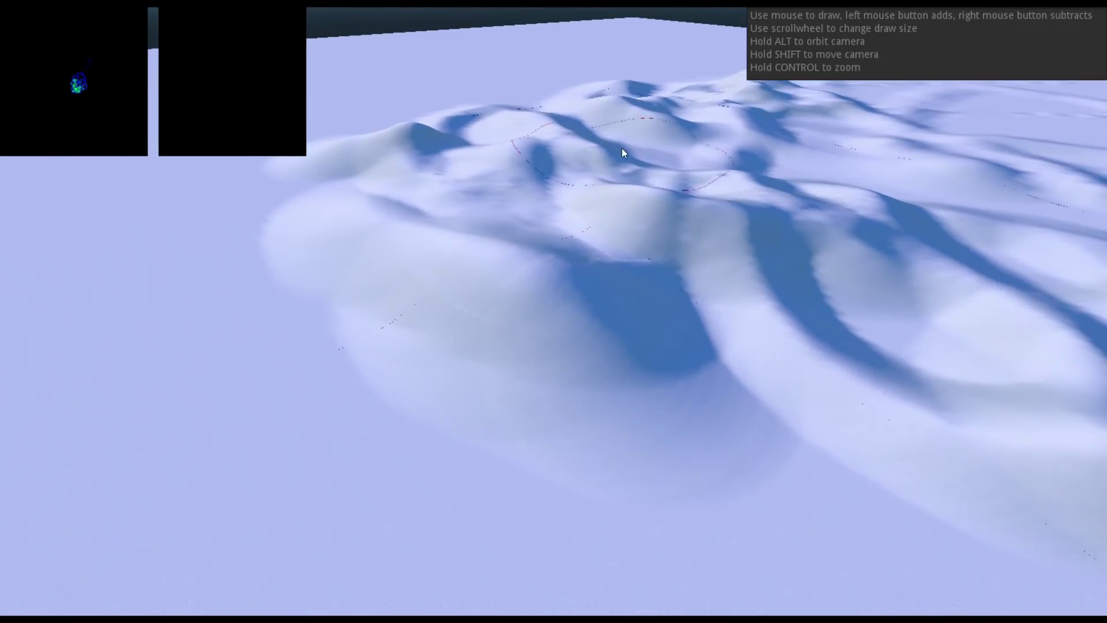
# Raise more ridges around the outer side of the range and rework its centre with rounded hollows
pyautogui.press('ctrl')
pyautogui.moveTo(601, 363)
pyautogui.mouseDown()
pyautogui.moveTo(598, 450)
pyautogui.moveTo(220, 338)
pyautogui.moveTo(358, 216)
pyautogui.moveTo(389, 96)
pyautogui.moveTo(594, 65)
pyautogui.mouseUp()
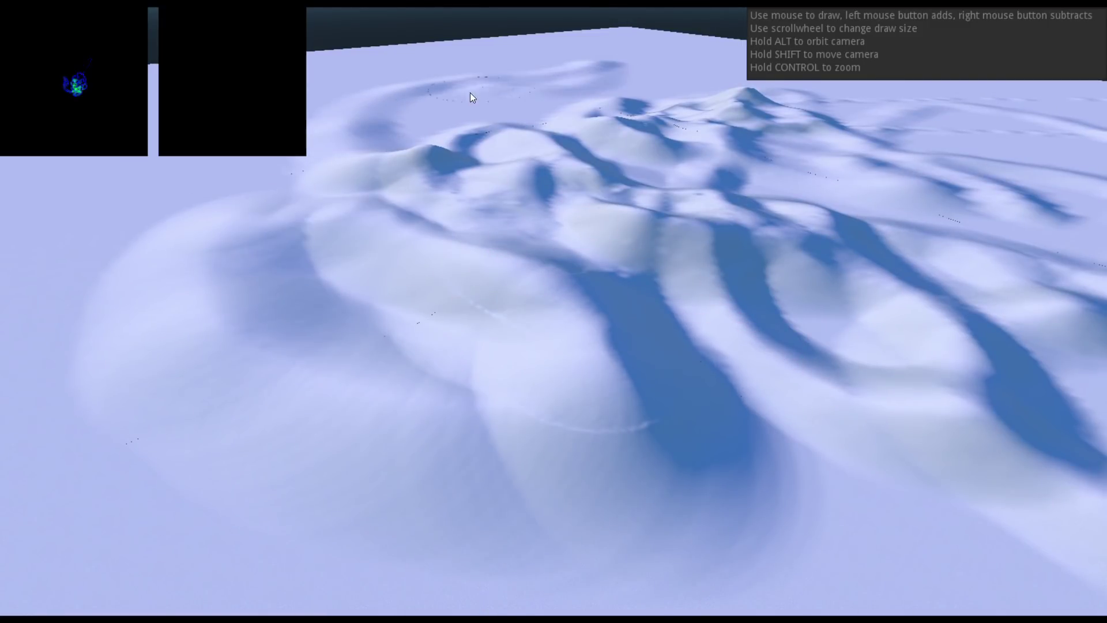
pyautogui.moveTo(470, 92)
pyautogui.mouseDown()
pyautogui.moveTo(577, 138)
pyautogui.moveTo(480, 121)
pyautogui.moveTo(252, 171)
pyautogui.moveTo(105, 229)
pyautogui.moveTo(151, 300)
pyautogui.moveTo(264, 165)
pyautogui.mouseUp()
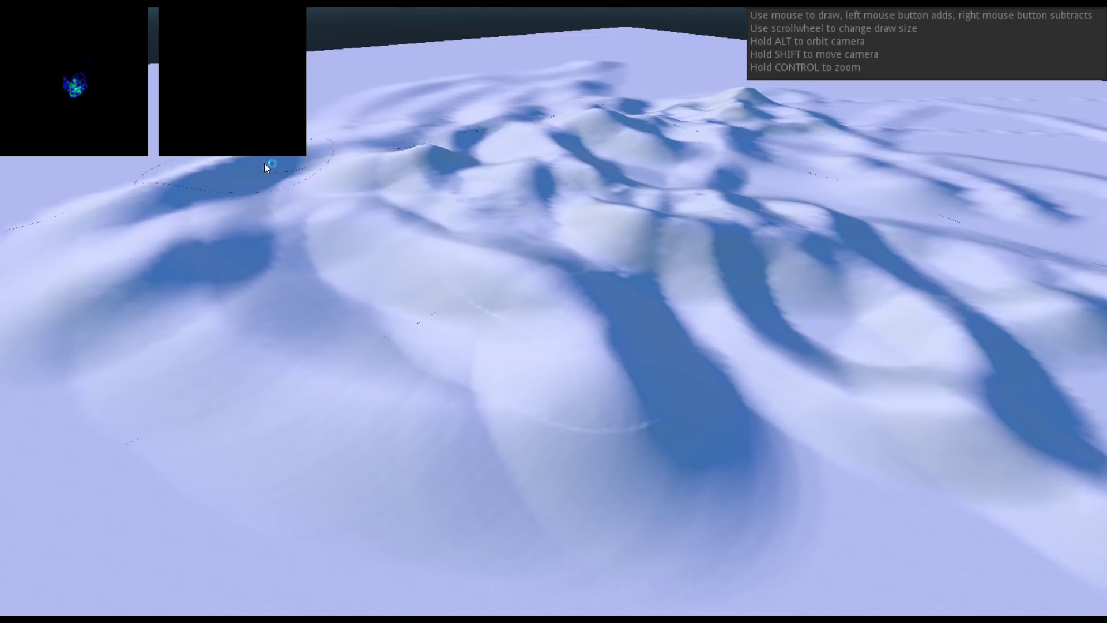
pyautogui.moveTo(679, 113)
pyautogui.mouseDown()
pyautogui.moveTo(524, 101)
pyautogui.moveTo(385, 133)
pyautogui.moveTo(484, 128)
pyautogui.moveTo(396, 104)
pyautogui.moveTo(199, 160)
pyautogui.moveTo(131, 223)
pyautogui.moveTo(232, 267)
pyautogui.moveTo(155, 422)
pyautogui.moveTo(759, 512)
pyautogui.moveTo(996, 265)
pyautogui.moveTo(892, 143)
pyautogui.moveTo(715, 174)
pyautogui.moveTo(640, 110)
pyautogui.moveTo(459, 228)
pyautogui.moveTo(526, 256)
pyautogui.moveTo(530, 361)
pyautogui.moveTo(688, 414)
pyautogui.moveTo(854, 368)
pyautogui.moveTo(563, 320)
pyautogui.moveTo(427, 272)
pyautogui.moveTo(448, 226)
pyautogui.moveTo(483, 327)
pyautogui.moveTo(756, 375)
pyautogui.moveTo(728, 338)
pyautogui.moveTo(543, 219)
pyautogui.moveTo(549, 87)
pyautogui.mouseUp()
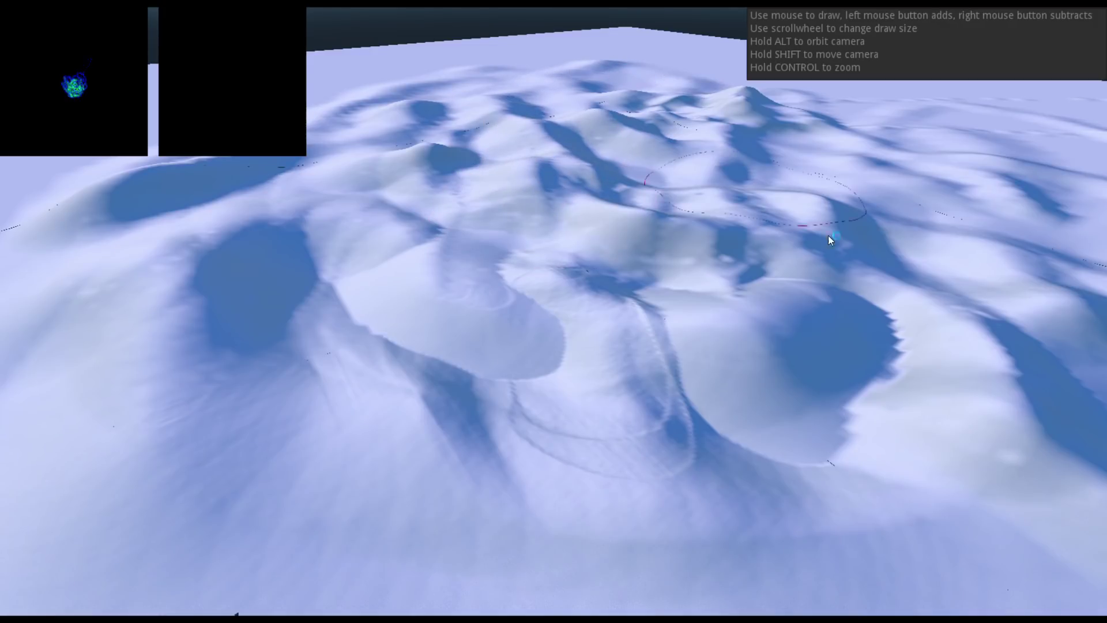
# Raise large overlapping mounds on the flat ground along the near flank of the mountain range
pyautogui.keyDown('shift'); pyautogui.moveTo(828, 235); pyautogui.dragTo(420, 120); pyautogui.keyUp('shift')
pyautogui.keyDown('shift'); pyautogui.moveTo(727, 294); pyautogui.dragTo(554, 243); pyautogui.keyUp('shift')
pyautogui.keyDown('shift'); pyautogui.moveTo(742, 381); pyautogui.dragTo(476, 103); pyautogui.keyUp('shift')
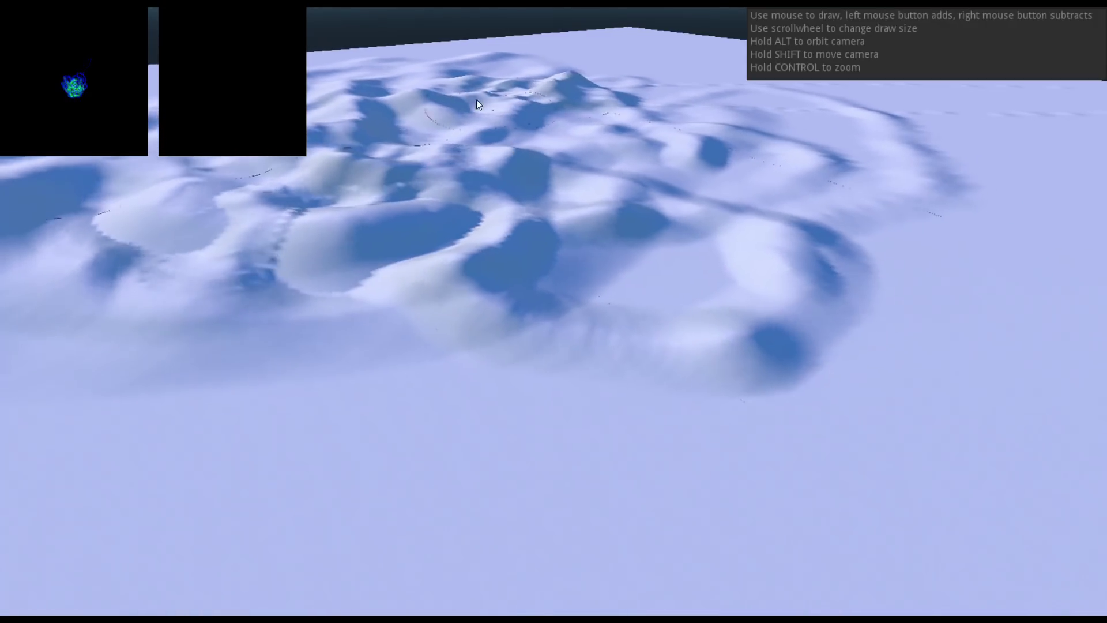
pyautogui.keyDown('shift'); pyautogui.moveTo(492, 312); pyautogui.dragTo(643, 175); pyautogui.keyUp('shift')
pyautogui.moveTo(554, 271); pyautogui.dragTo(307, 323)
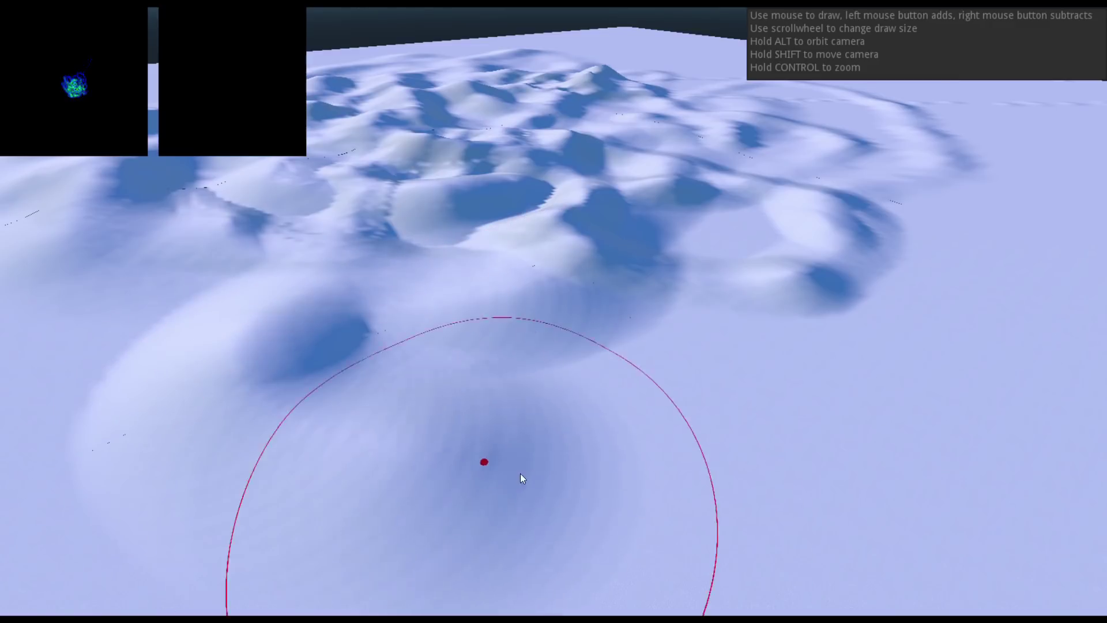
pyautogui.moveTo(520, 473)
pyautogui.mouseDown()
pyautogui.moveTo(601, 362)
pyautogui.moveTo(228, 312)
pyautogui.moveTo(314, 452)
pyautogui.moveTo(277, 392)
pyautogui.mouseUp()
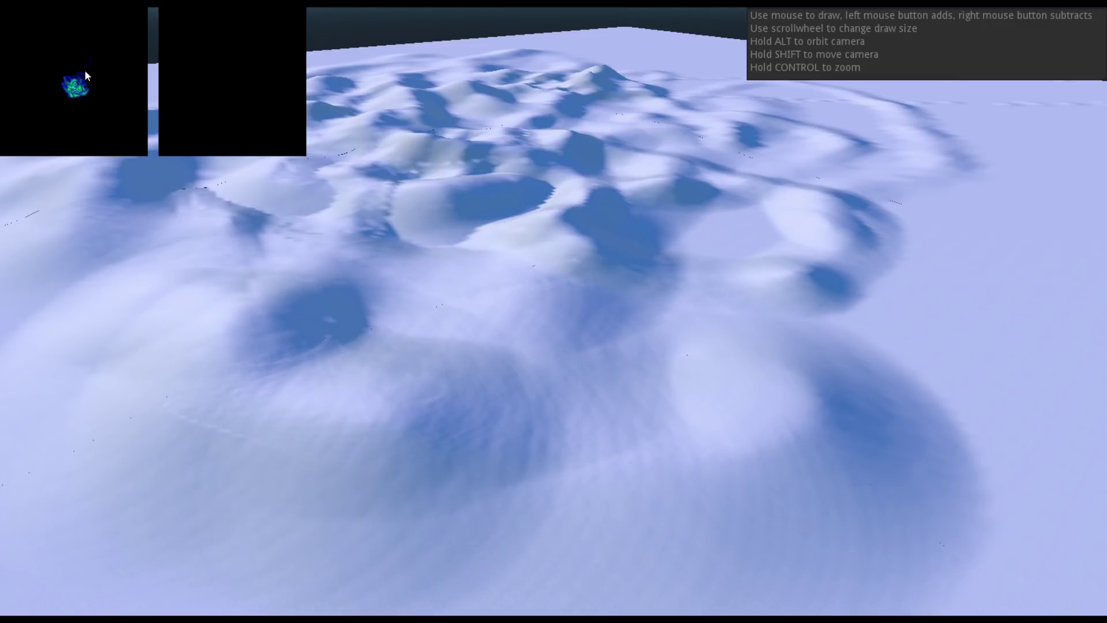
pyautogui.keyDown('shift'); pyautogui.moveTo(597, 338); pyautogui.dragTo(571, 214); pyautogui.keyUp('shift')
pyautogui.moveTo(552, 354)
pyautogui.mouseDown()
pyautogui.moveTo(907, 454)
pyautogui.moveTo(874, 357)
pyautogui.moveTo(891, 279)
pyautogui.moveTo(750, 299)
pyautogui.moveTo(411, 228)
pyautogui.mouseUp()
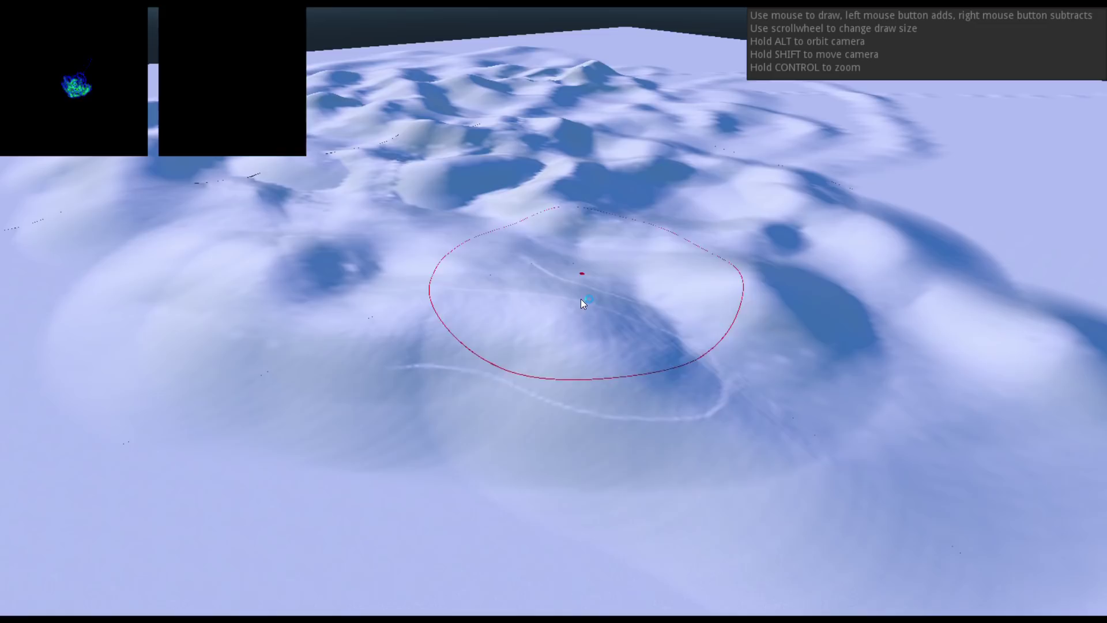
# Reduce the draw size and paint the green ground layer over the slopes of the near mounds
pyautogui.scroll(-2, 630, 417)
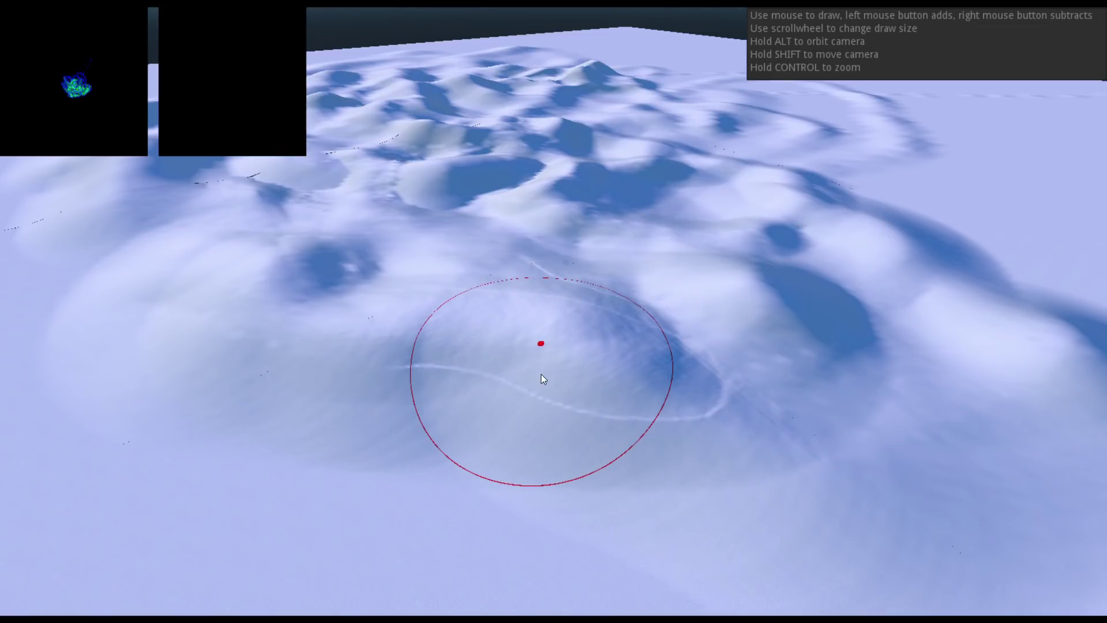
pyautogui.scroll(-3, 521, 340)
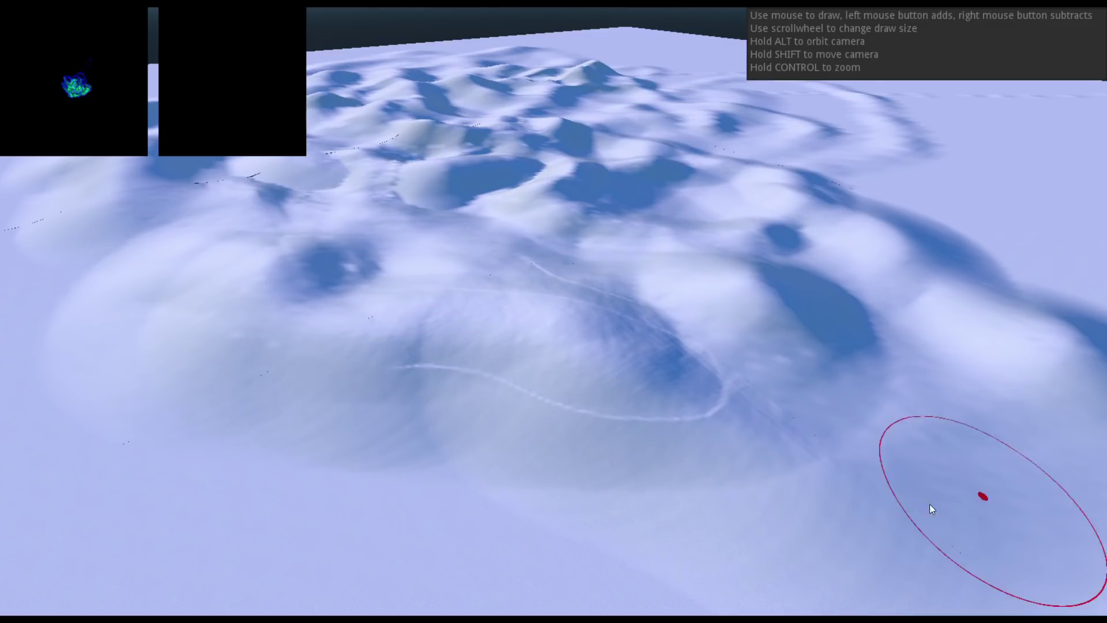
pyautogui.moveTo(682, 453)
pyautogui.keyDown('alt'); pyautogui.mouseDown()
pyautogui.moveTo(708, 471)
pyautogui.moveTo(667, 414)
pyautogui.moveTo(684, 415)
pyautogui.moveTo(693, 435)
pyautogui.moveTo(689, 390)
pyautogui.moveTo(622, 394)
pyautogui.moveTo(653, 407)
pyautogui.moveTo(592, 352)
pyautogui.moveTo(658, 373)
pyautogui.moveTo(651, 200)
pyautogui.mouseUp(); pyautogui.keyUp('alt')
pyautogui.scroll(3, 694, 435)
pyautogui.scroll(-3, 694, 434)
pyautogui.press('alt')
pyautogui.press('alt')
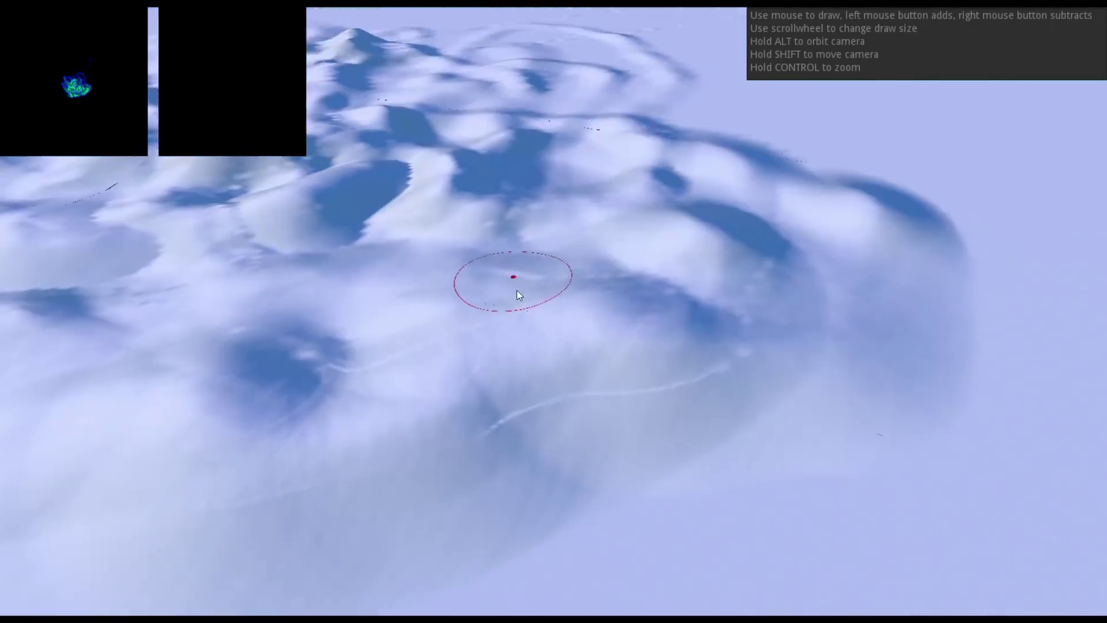
pyautogui.press('alt')
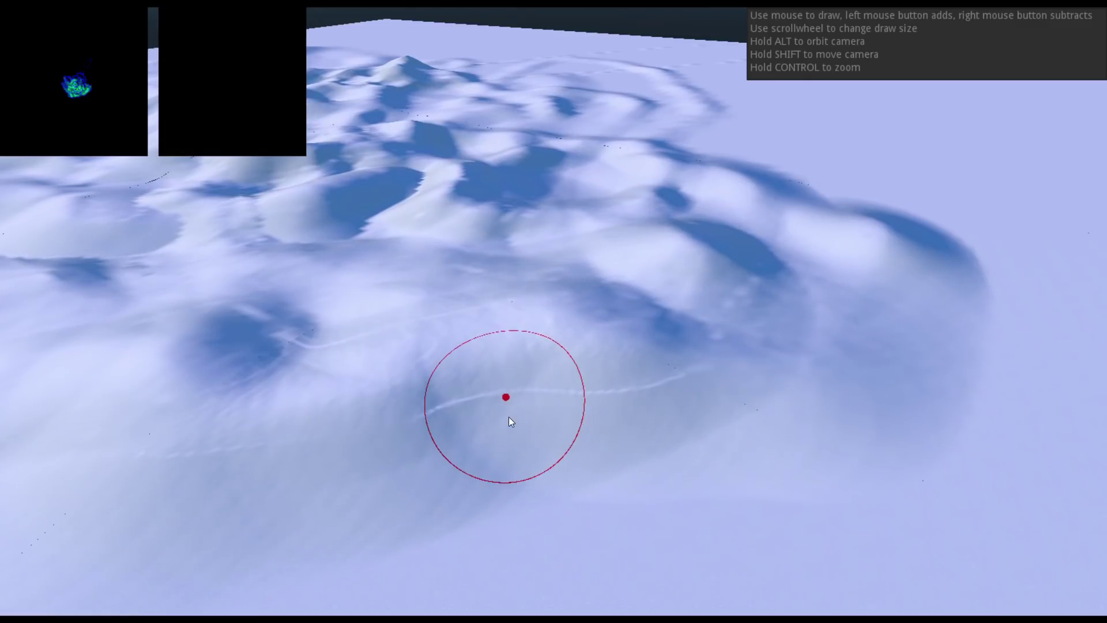
pyautogui.moveTo(509, 420)
pyautogui.mouseDown()
pyautogui.moveTo(594, 440)
pyautogui.moveTo(736, 406)
pyautogui.moveTo(795, 316)
pyautogui.moveTo(695, 358)
pyautogui.moveTo(270, 426)
pyautogui.moveTo(468, 441)
pyautogui.moveTo(638, 493)
pyautogui.moveTo(970, 439)
pyautogui.moveTo(862, 404)
pyautogui.moveTo(895, 317)
pyautogui.moveTo(865, 341)
pyautogui.moveTo(844, 322)
pyautogui.moveTo(859, 335)
pyautogui.moveTo(826, 269)
pyautogui.mouseUp()
pyautogui.scroll(-5, 895, 317)
pyautogui.moveTo(710, 266); pyautogui.dragTo(729, 285)
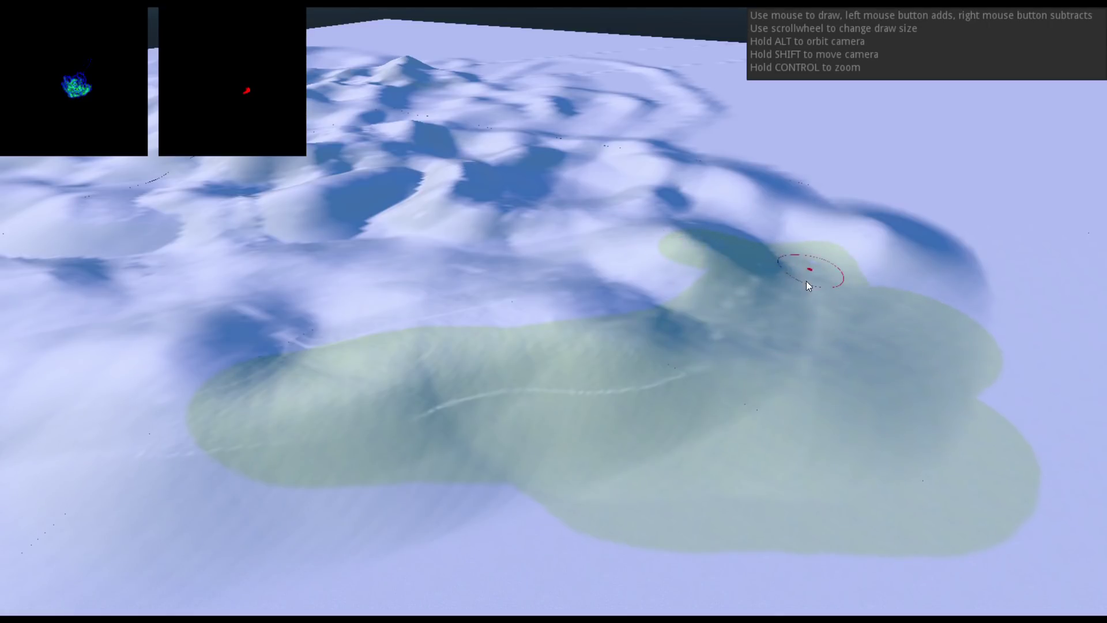
pyautogui.moveTo(806, 281)
pyautogui.mouseDown()
pyautogui.moveTo(652, 298)
pyautogui.moveTo(624, 400)
pyautogui.moveTo(604, 420)
pyautogui.moveTo(658, 208)
pyautogui.mouseUp()
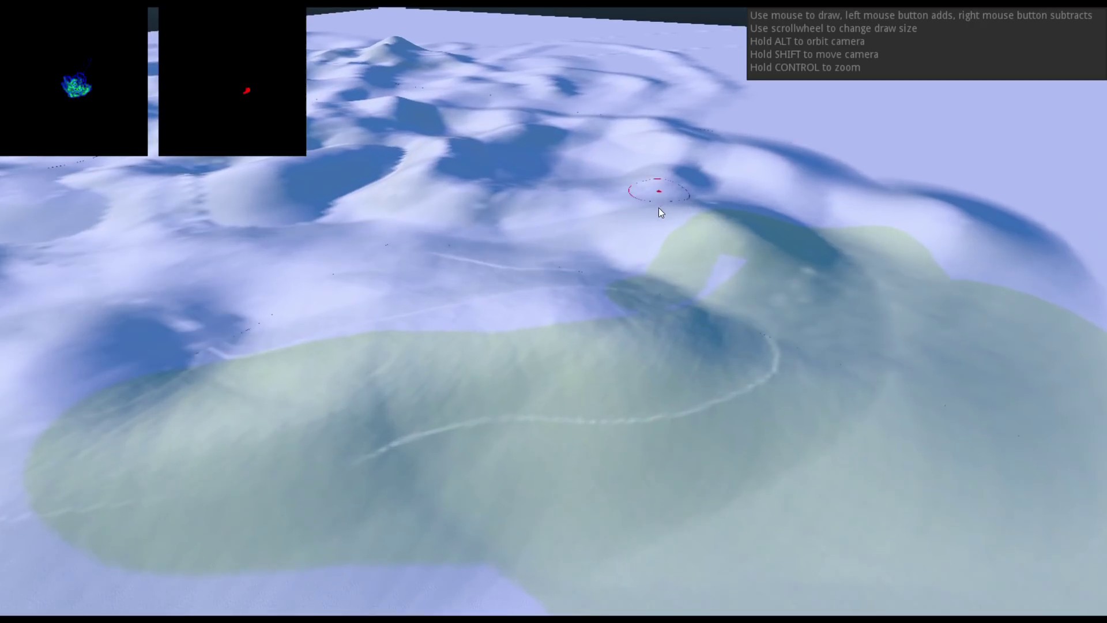
pyautogui.keyDown('ctrl'); pyautogui.moveTo(618, 440); pyautogui.dragTo(657, 156); pyautogui.keyUp('ctrl')
pyautogui.moveTo(617, 404)
pyautogui.keyDown('ctrl'); pyautogui.mouseDown()
pyautogui.moveTo(666, 166)
pyautogui.moveTo(609, 358)
pyautogui.moveTo(581, 306)
pyautogui.moveTo(601, 350)
pyautogui.moveTo(618, 313)
pyautogui.moveTo(632, 503)
pyautogui.mouseUp(); pyautogui.keyUp('ctrl')
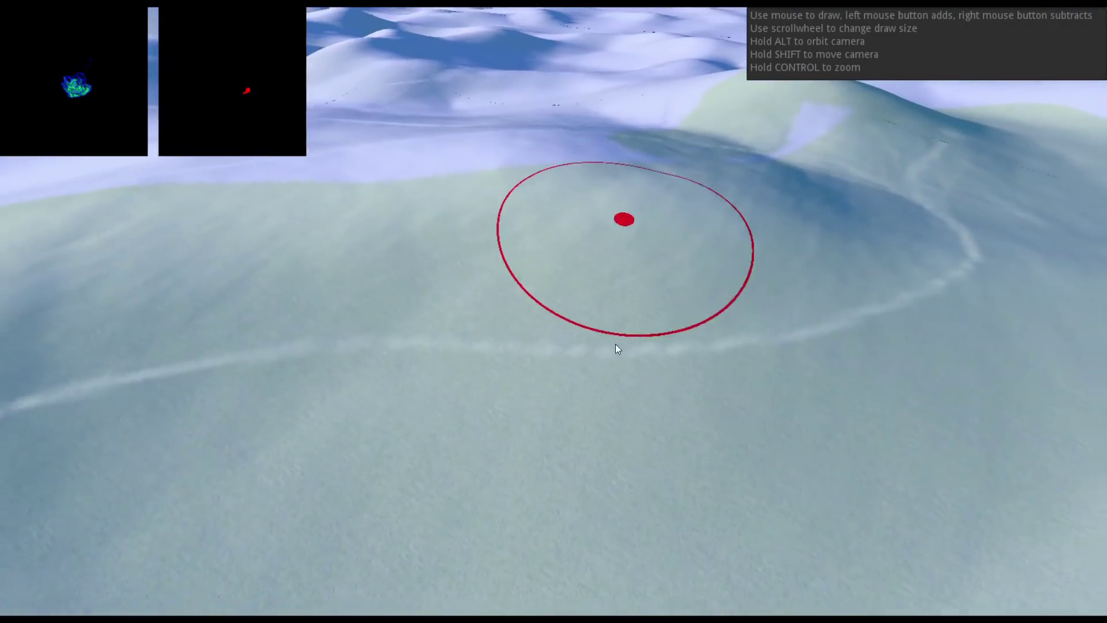
# Extend the green ground layer over the lower slopes and onto the flat ground at the mounds' near foot
pyautogui.moveTo(616, 345)
pyautogui.keyDown('ctrl'); pyautogui.mouseDown()
pyautogui.moveTo(636, 404)
pyautogui.moveTo(604, 460)
pyautogui.moveTo(570, 454)
pyautogui.moveTo(521, 484)
pyautogui.mouseUp(); pyautogui.keyUp('ctrl')
pyautogui.moveTo(455, 411)
pyautogui.keyDown('shift'); pyautogui.mouseDown()
pyautogui.moveTo(728, 361)
pyautogui.moveTo(725, 386)
pyautogui.mouseUp(); pyautogui.keyUp('shift')
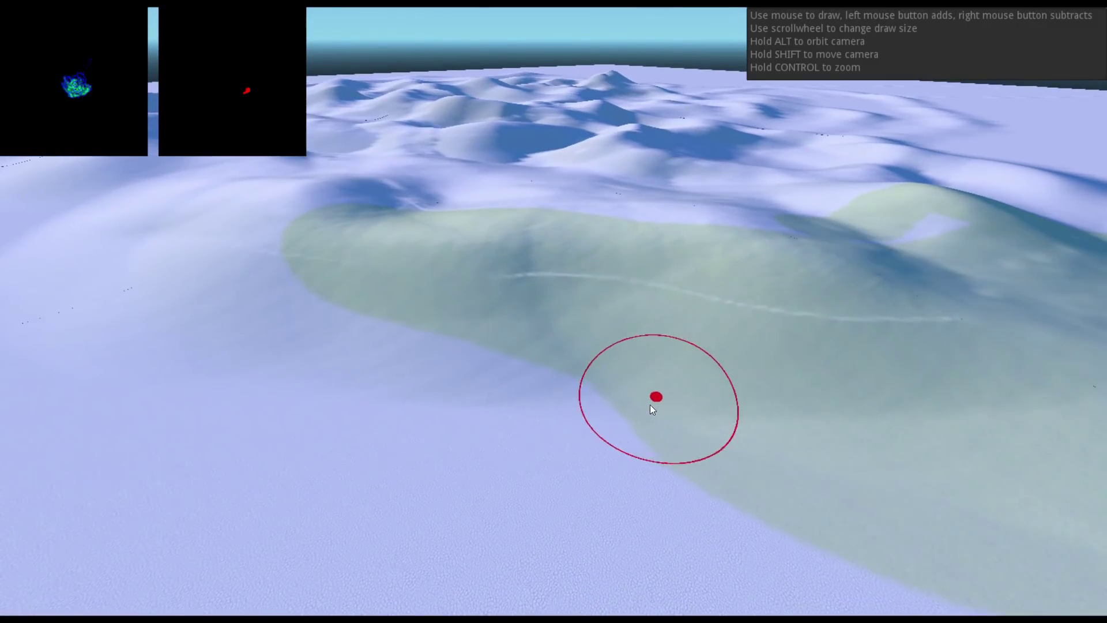
pyautogui.moveTo(650, 405)
pyautogui.mouseDown()
pyautogui.moveTo(372, 371)
pyautogui.moveTo(257, 268)
pyautogui.moveTo(447, 384)
pyautogui.moveTo(331, 453)
pyautogui.moveTo(708, 462)
pyautogui.mouseUp()
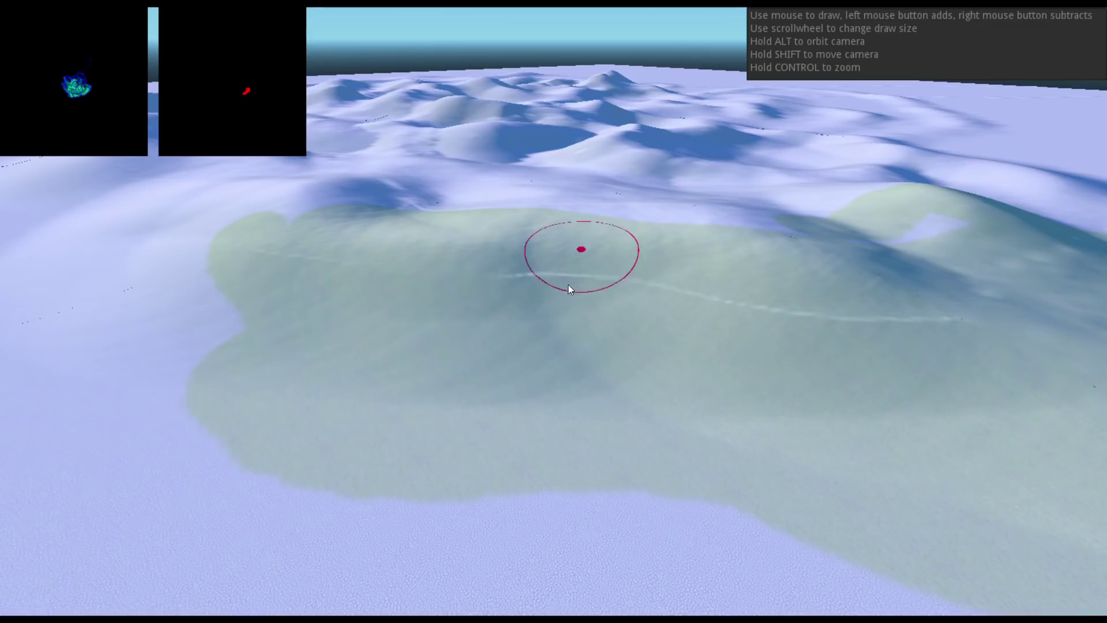
# Paint a grey rocky layer over the upper slope of the near mound and a white snow layer along its crest
pyautogui.moveTo(569, 286)
pyautogui.mouseDown()
pyautogui.moveTo(484, 290)
pyautogui.moveTo(690, 305)
pyautogui.moveTo(498, 279)
pyautogui.moveTo(518, 264)
pyautogui.moveTo(416, 277)
pyautogui.moveTo(676, 329)
pyautogui.moveTo(813, 316)
pyautogui.moveTo(489, 268)
pyautogui.moveTo(436, 280)
pyautogui.moveTo(599, 334)
pyautogui.moveTo(679, 324)
pyautogui.moveTo(711, 287)
pyautogui.moveTo(546, 276)
pyautogui.moveTo(683, 296)
pyautogui.moveTo(576, 258)
pyautogui.moveTo(520, 272)
pyautogui.mouseUp()
pyautogui.moveTo(601, 327)
pyautogui.keyDown('alt'); pyautogui.mouseDown()
pyautogui.moveTo(553, 327)
pyautogui.moveTo(633, 368)
pyautogui.moveTo(442, 261)
pyautogui.mouseUp(); pyautogui.keyUp('alt')
pyautogui.moveTo(524, 319)
pyautogui.keyDown('alt'); pyautogui.mouseDown()
pyautogui.moveTo(502, 330)
pyautogui.moveTo(566, 351)
pyautogui.mouseUp(); pyautogui.keyUp('alt')
pyautogui.moveTo(732, 397); pyautogui.dragTo(760, 395)
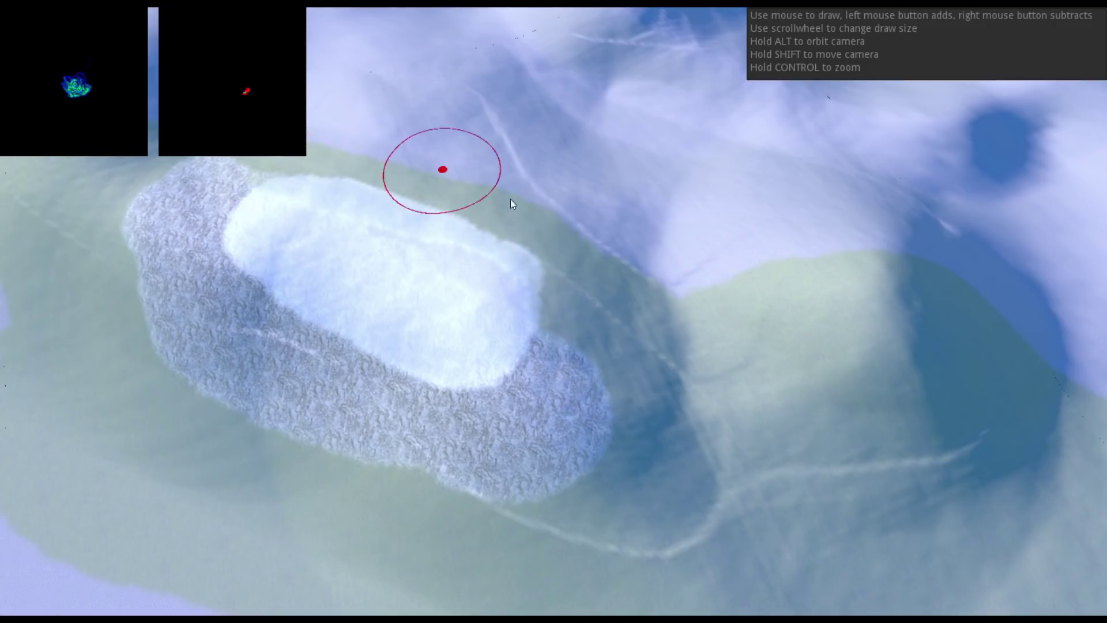
# Examine the blending of the green, rocky and snow layers on the near mound from several angles and distances
pyautogui.moveTo(767, 303)
pyautogui.keyDown('alt'); pyautogui.mouseDown()
pyautogui.moveTo(751, 276)
pyautogui.moveTo(805, 275)
pyautogui.moveTo(762, 286)
pyautogui.moveTo(732, 317)
pyautogui.moveTo(620, 329)
pyautogui.moveTo(632, 337)
pyautogui.moveTo(650, 291)
pyautogui.moveTo(662, 482)
pyautogui.moveTo(635, 240)
pyautogui.moveTo(643, 415)
pyautogui.mouseUp(); pyautogui.keyUp('alt')
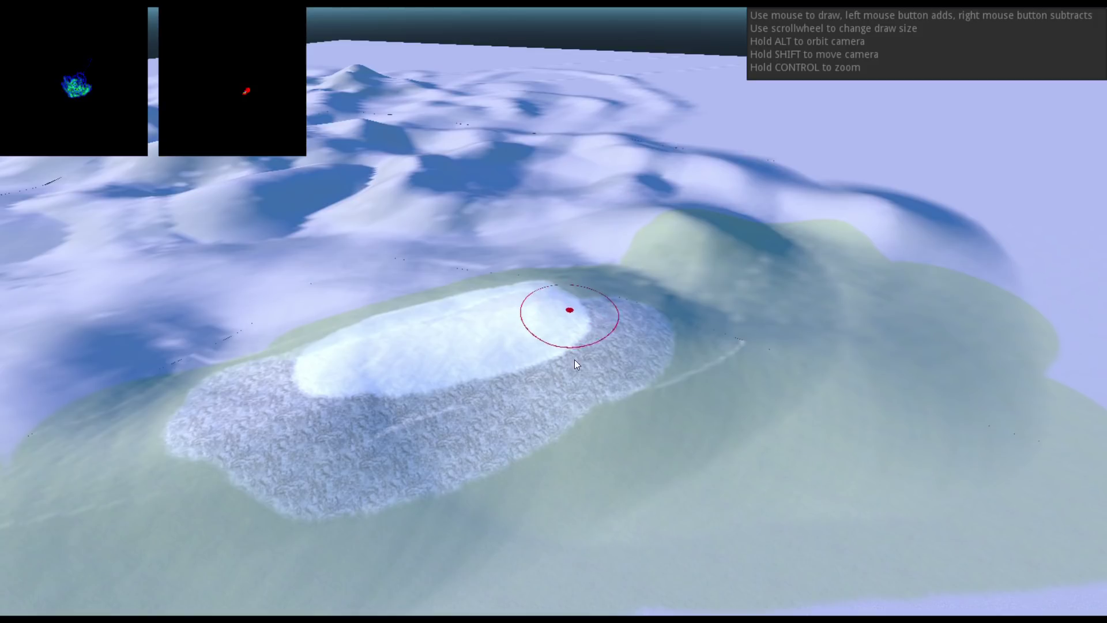
pyautogui.moveTo(535, 298)
pyautogui.keyDown('ctrl'); pyautogui.mouseDown()
pyautogui.moveTo(569, 361)
pyautogui.moveTo(598, 128)
pyautogui.moveTo(630, 18)
pyautogui.mouseUp(); pyautogui.keyUp('ctrl')
pyautogui.moveTo(659, 294)
pyautogui.keyDown('alt'); pyautogui.mouseDown()
pyautogui.moveTo(596, 267)
pyautogui.moveTo(581, 269)
pyautogui.moveTo(586, 282)
pyautogui.moveTo(612, 279)
pyautogui.moveTo(556, 271)
pyautogui.moveTo(580, 282)
pyautogui.moveTo(544, 283)
pyautogui.moveTo(676, 299)
pyautogui.moveTo(713, 290)
pyautogui.mouseUp(); pyautogui.keyUp('alt')
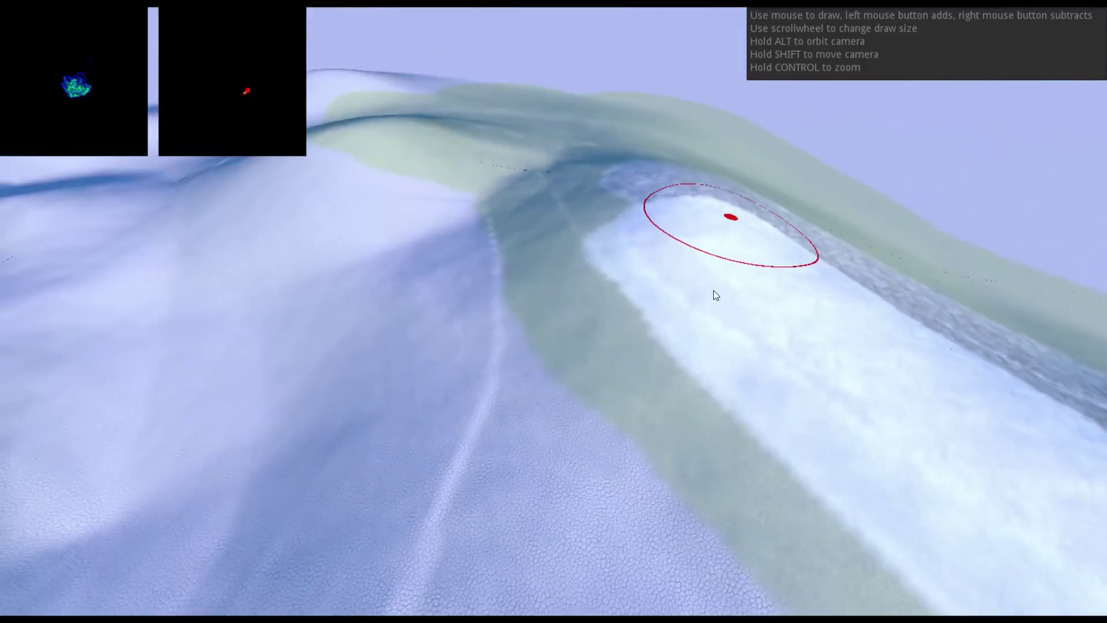
pyautogui.press('alt')
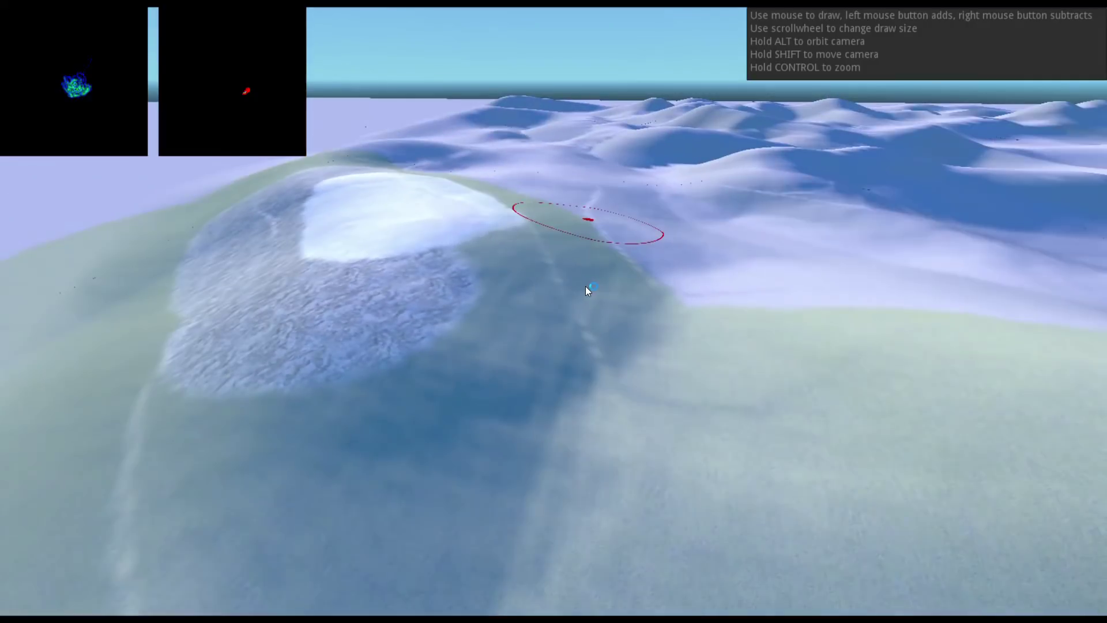
pyautogui.press('alt')
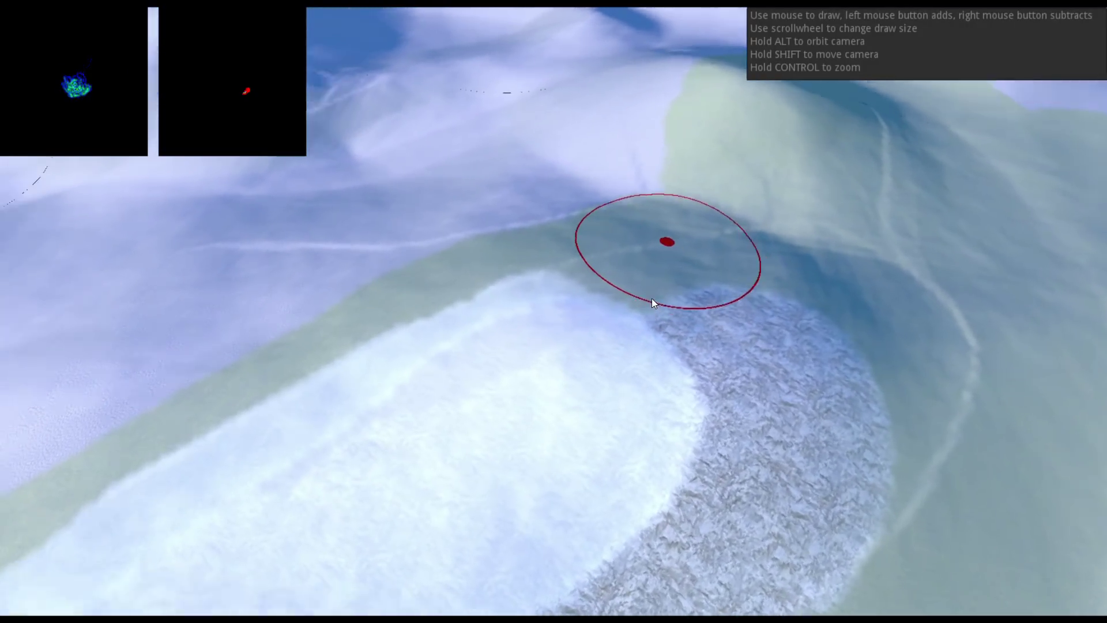
pyautogui.press('alt')
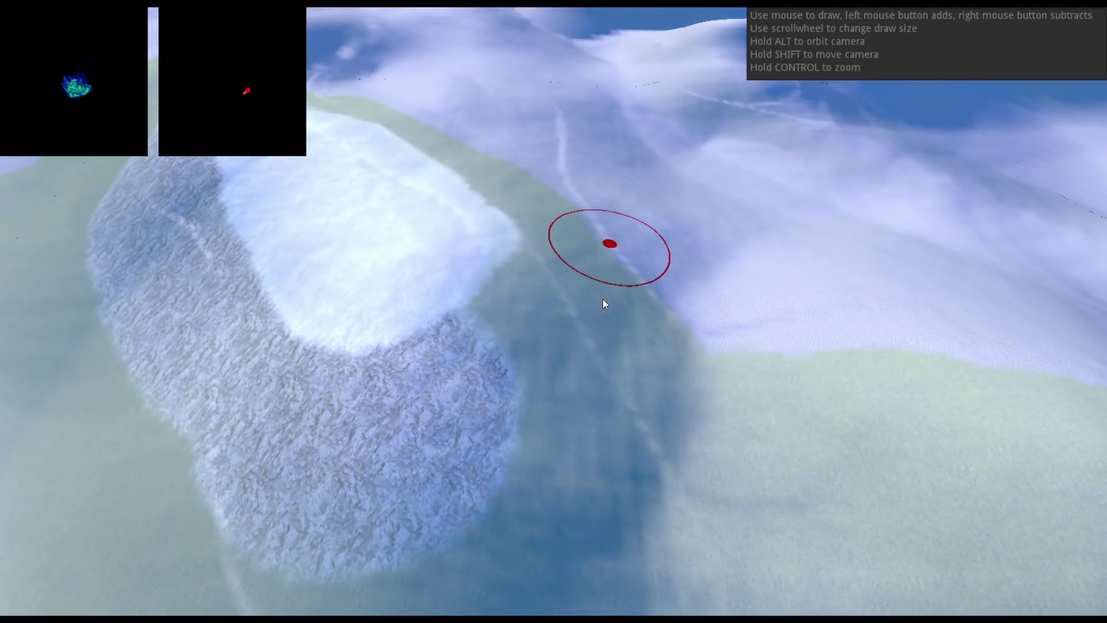
pyautogui.press('ctrl')
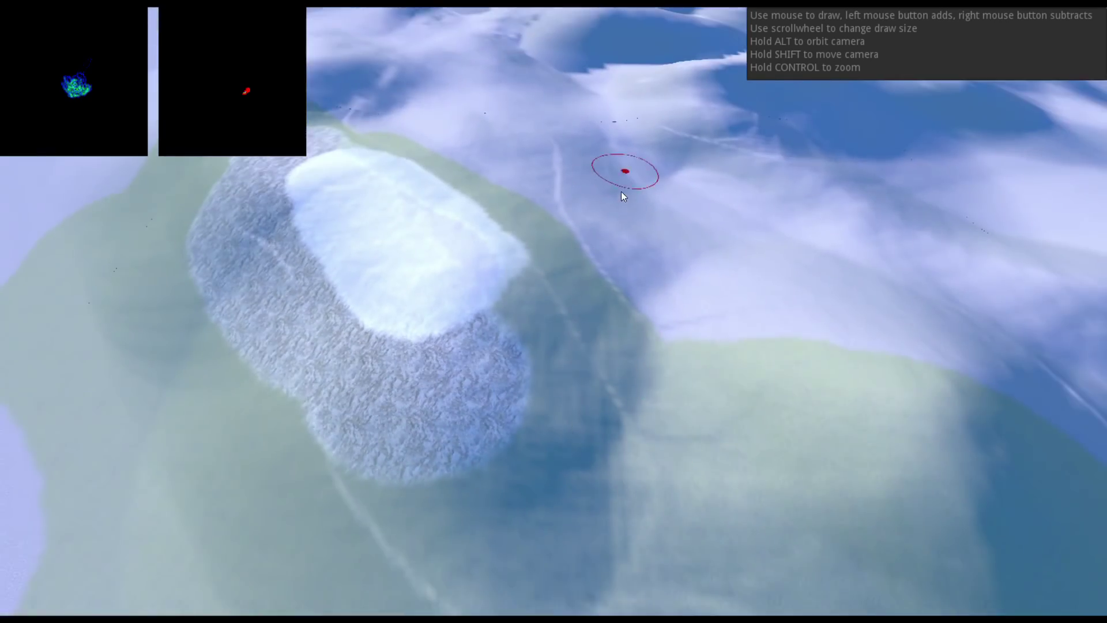
pyautogui.press('alt')
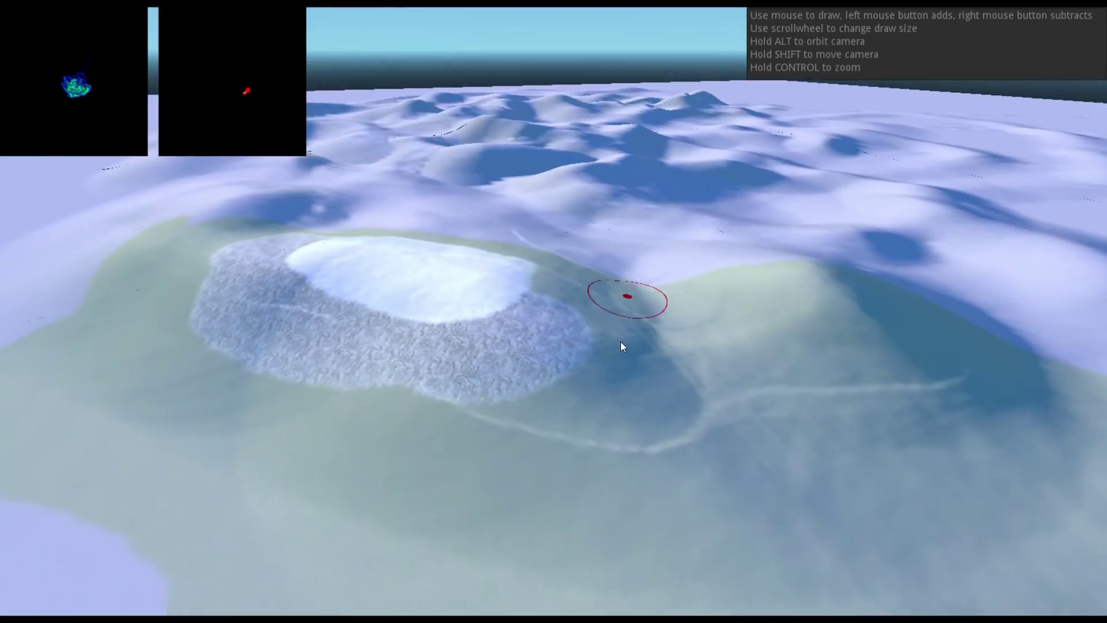
pyautogui.press('alt')
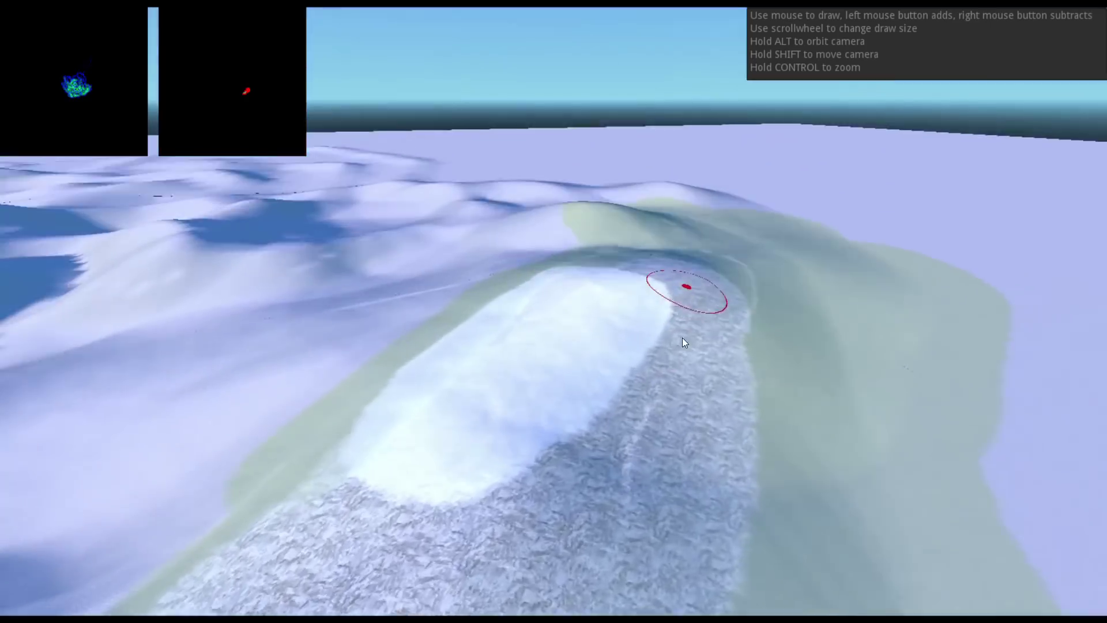
pyautogui.press('alt')
pyautogui.press('alt')
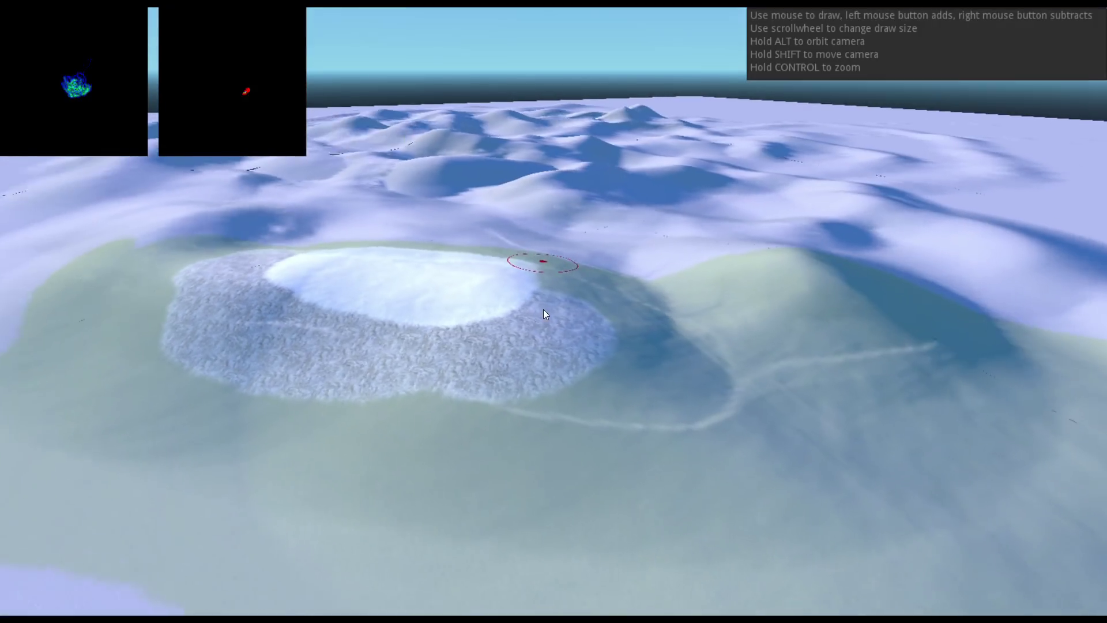
pyautogui.press('alt')
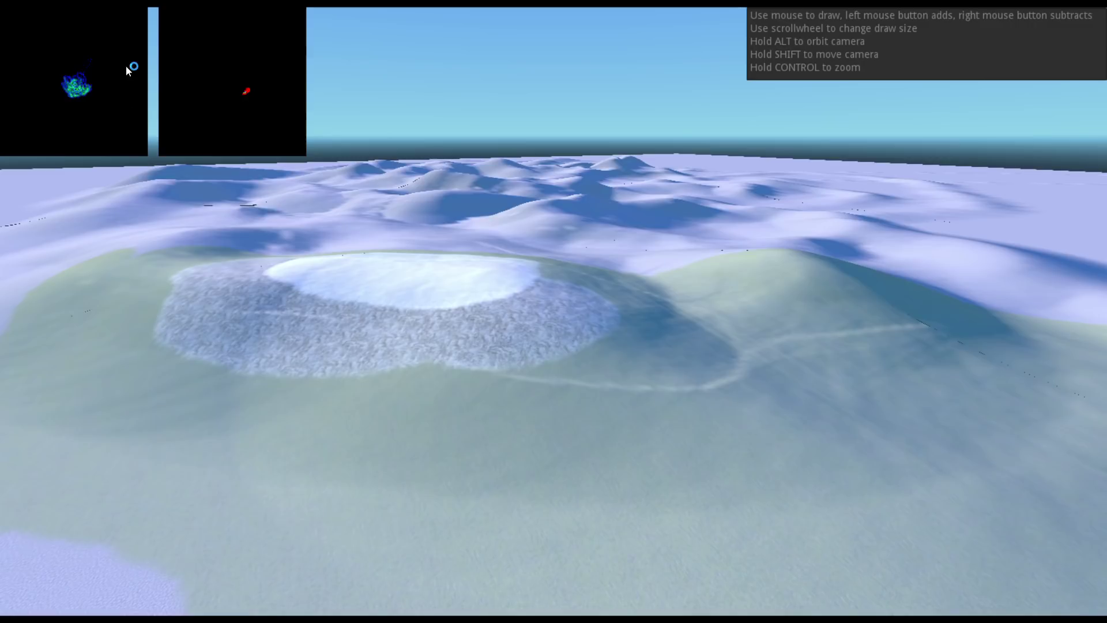
# Enlarge the draw size and raise the terrain behind and beside the snow patch into a tall, broad hill
pyautogui.scroll(-2, 503, 374)
pyautogui.scroll(5, 506, 374)
pyautogui.scroll(5, 524, 397)
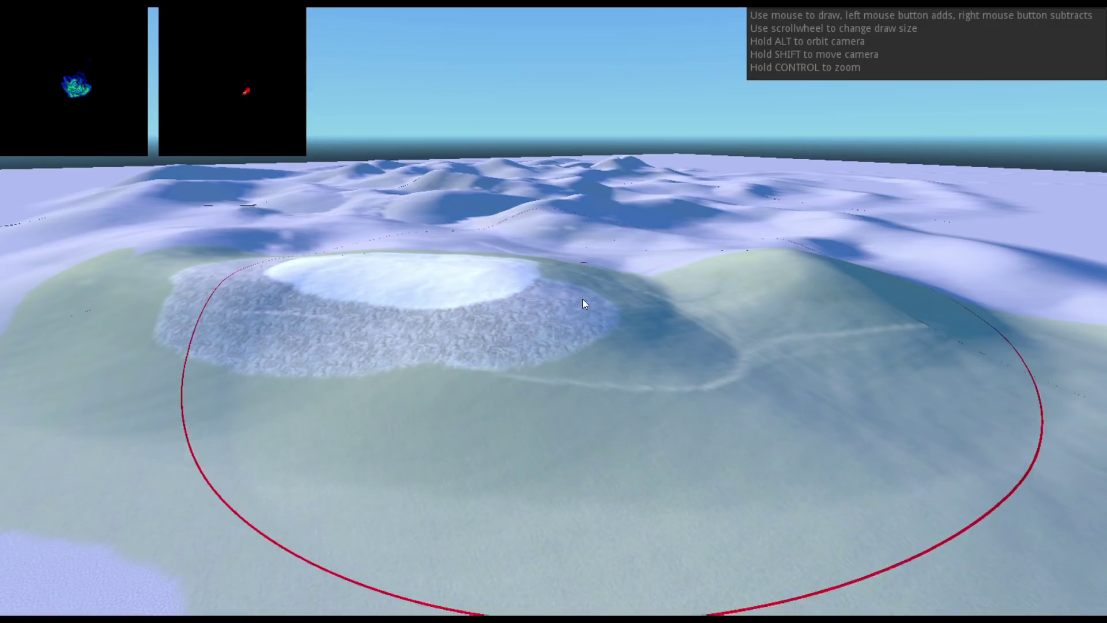
pyautogui.moveTo(435, 260)
pyautogui.mouseDown()
pyautogui.moveTo(625, 306)
pyautogui.moveTo(767, 248)
pyautogui.moveTo(803, 217)
pyautogui.moveTo(438, 198)
pyautogui.moveTo(265, 206)
pyautogui.moveTo(96, 241)
pyautogui.moveTo(249, 260)
pyautogui.moveTo(416, 258)
pyautogui.mouseUp()
pyautogui.moveTo(494, 258)
pyautogui.mouseDown()
pyautogui.moveTo(717, 220)
pyautogui.moveTo(620, 245)
pyautogui.moveTo(707, 281)
pyautogui.moveTo(727, 261)
pyautogui.mouseUp()
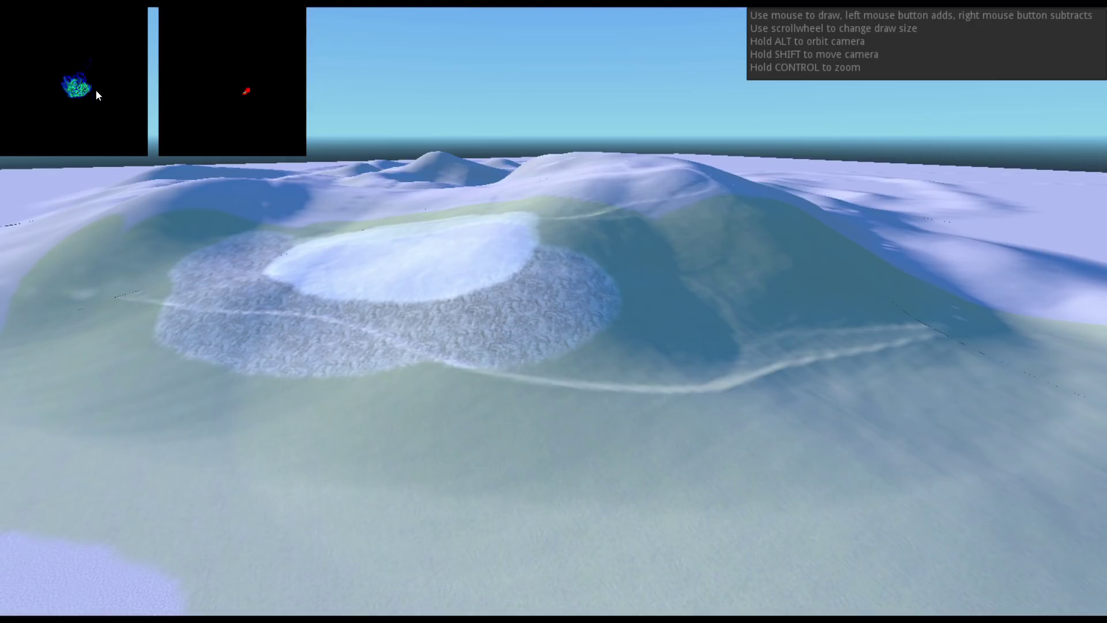
pyautogui.moveTo(580, 295)
pyautogui.mouseDown()
pyautogui.moveTo(597, 265)
pyautogui.moveTo(517, 305)
pyautogui.moveTo(705, 323)
pyautogui.moveTo(882, 286)
pyautogui.moveTo(950, 314)
pyautogui.mouseUp()
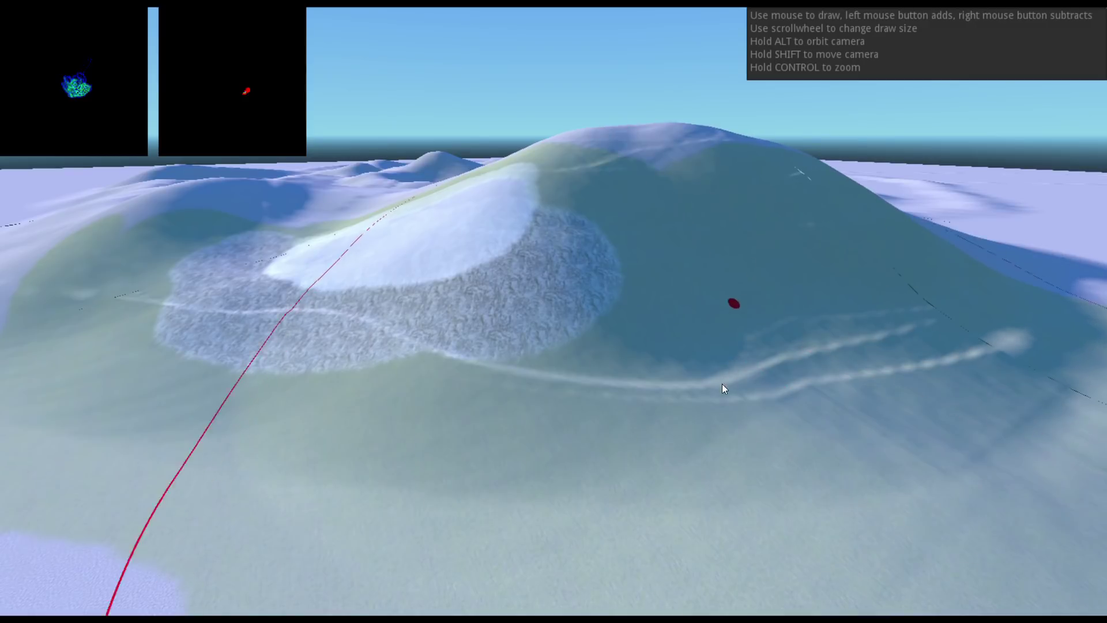
# Reduce the draw size and build up rounded mounds on the outer flank beside the tall hill
pyautogui.moveTo(722, 383)
pyautogui.keyDown('alt'); pyautogui.mouseDown()
pyautogui.moveTo(434, 341)
pyautogui.moveTo(572, 382)
pyautogui.moveTo(544, 355)
pyautogui.moveTo(486, 332)
pyautogui.moveTo(219, 310)
pyautogui.moveTo(679, 371)
pyautogui.moveTo(489, 383)
pyautogui.mouseUp(); pyautogui.keyUp('alt')
pyautogui.scroll(-8, 493, 383)
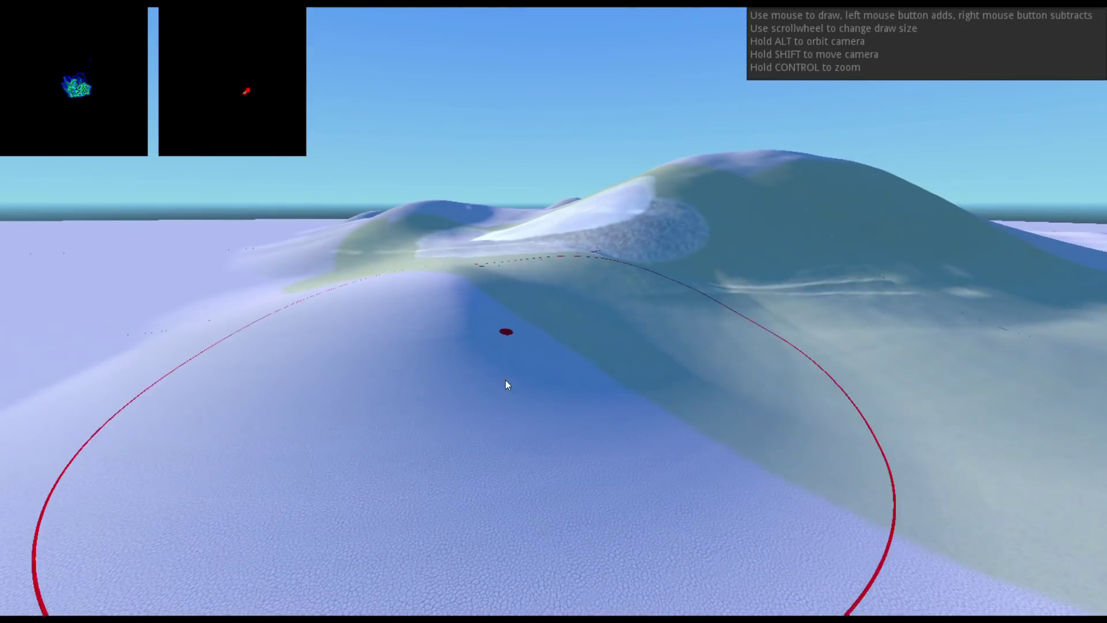
pyautogui.moveTo(571, 367)
pyautogui.mouseDown()
pyautogui.moveTo(733, 345)
pyautogui.moveTo(451, 393)
pyautogui.moveTo(229, 261)
pyautogui.mouseUp()
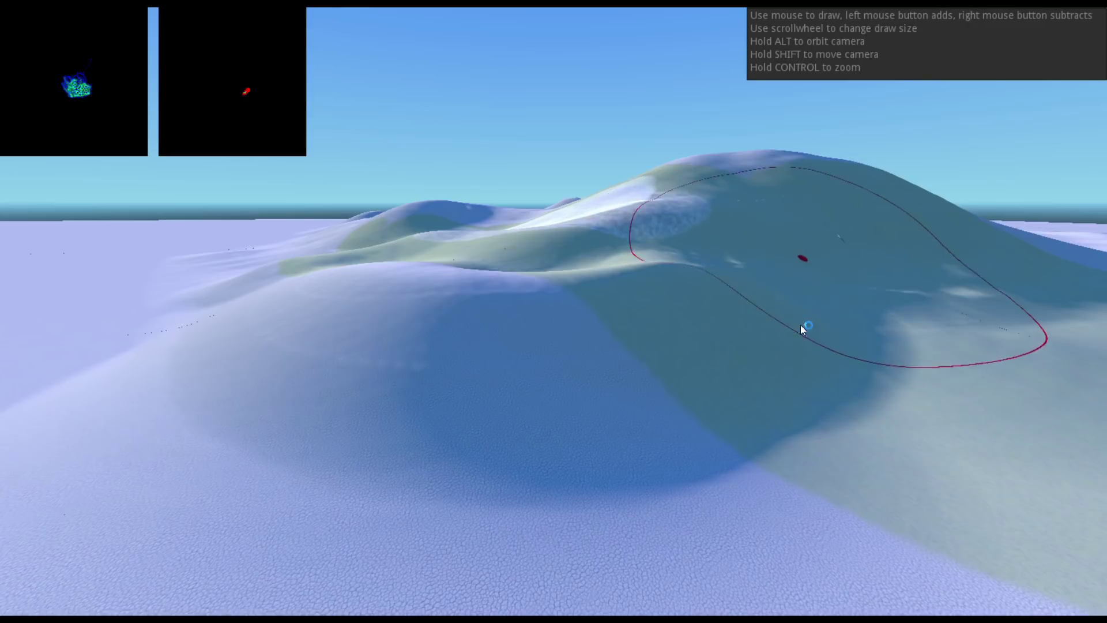
pyautogui.scroll(-4, 762, 432)
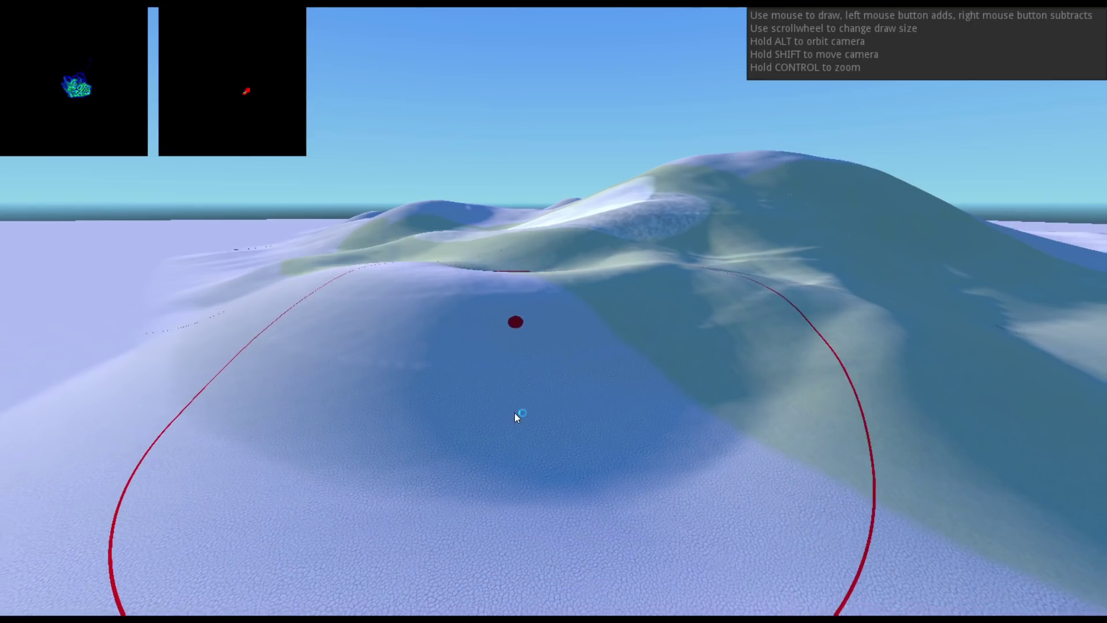
pyautogui.moveTo(514, 394)
pyautogui.keyDown('alt'); pyautogui.mouseDown()
pyautogui.moveTo(558, 392)
pyautogui.moveTo(442, 383)
pyautogui.moveTo(466, 388)
pyautogui.moveTo(474, 413)
pyautogui.moveTo(537, 417)
pyautogui.moveTo(617, 393)
pyautogui.moveTo(347, 540)
pyautogui.mouseUp(); pyautogui.keyUp('alt')
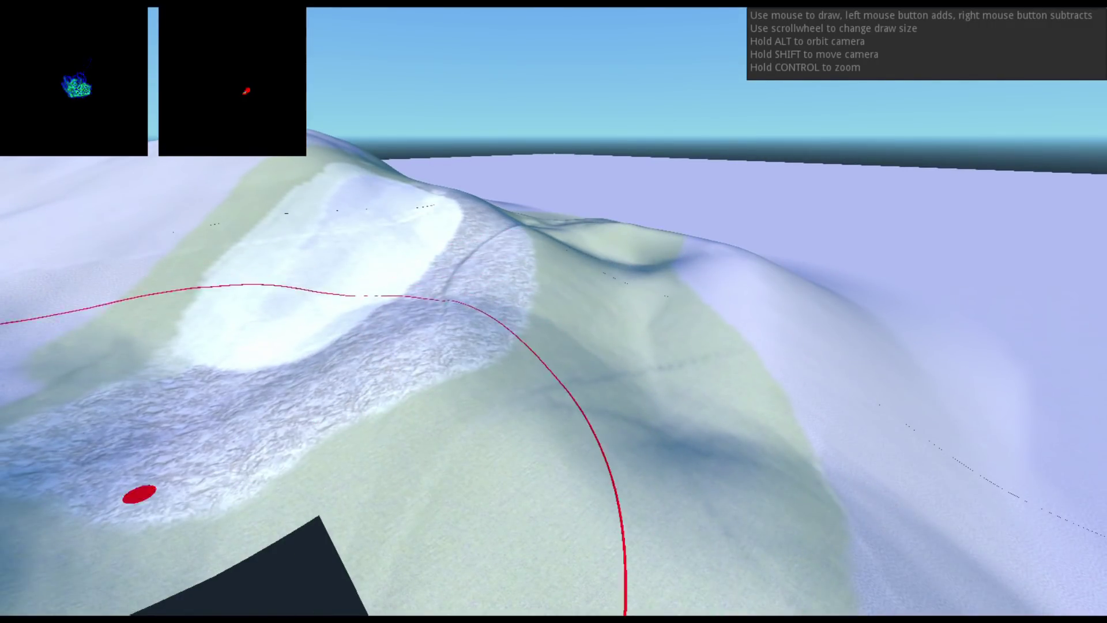